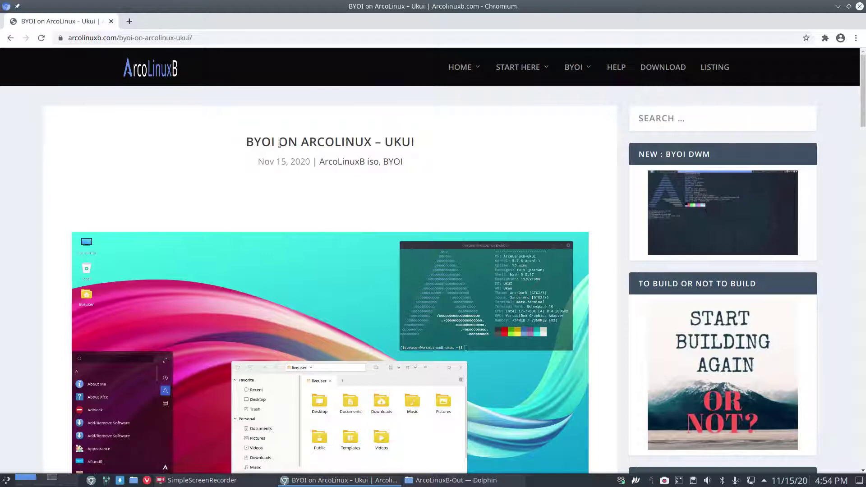
Step: Highlight UKUI in the BYOI ArcoLinux article title, skim the page, then minimize Chromium to Dolphin
double_click(391, 141)
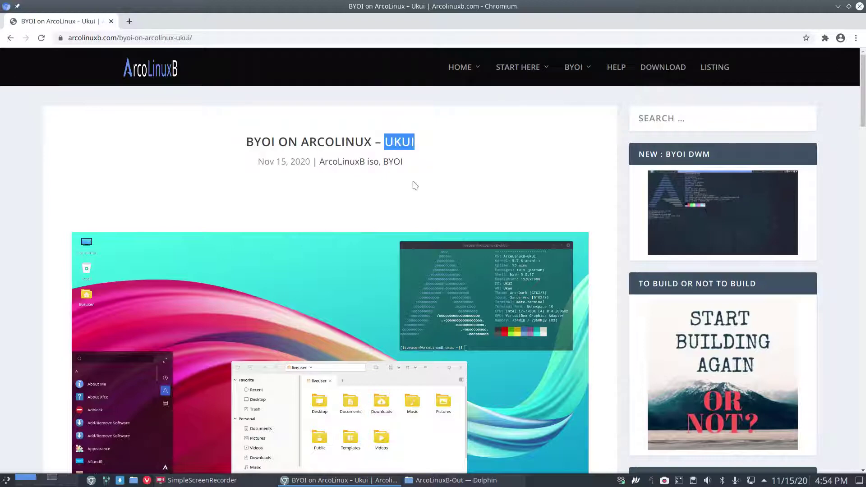
scroll(414, 185, "down", 3)
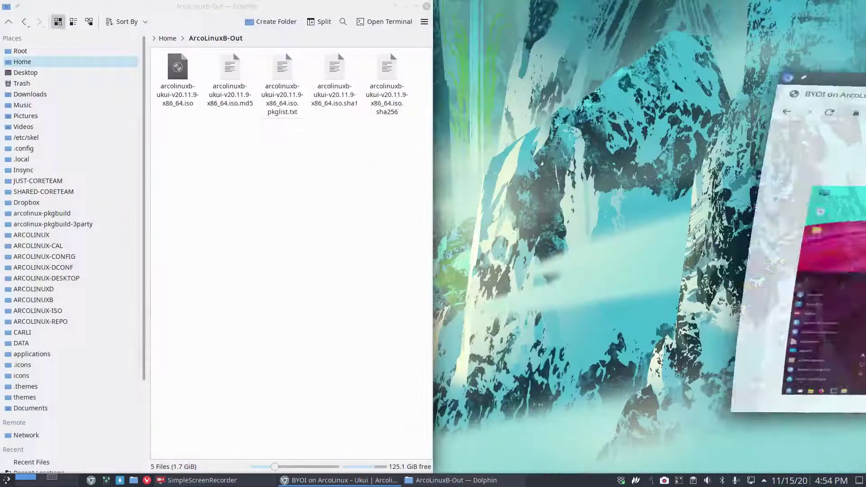
double_click(442, 10)
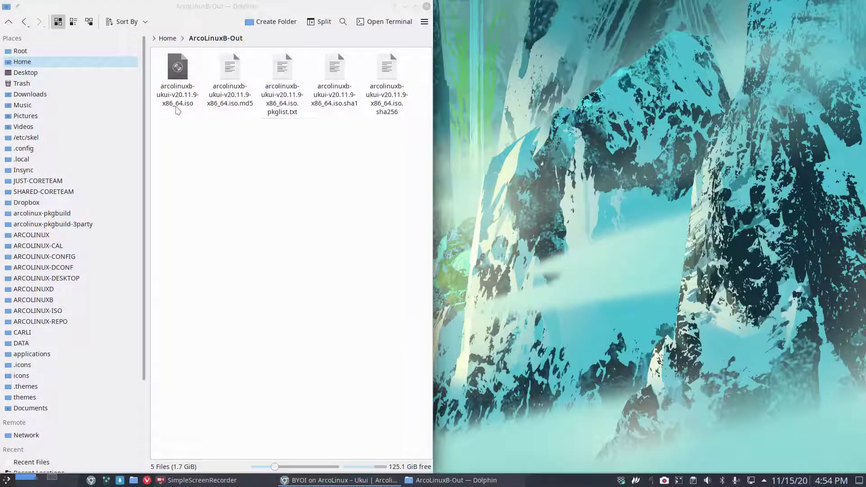
left_click(203, 260)
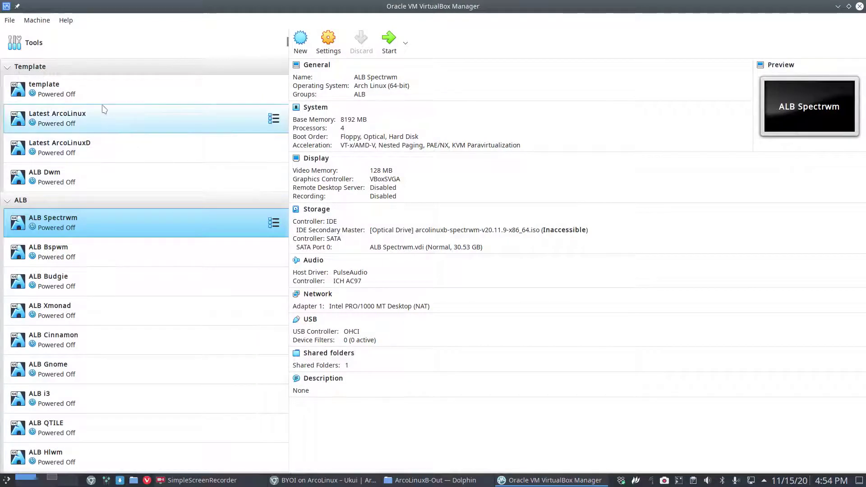
Step: Clone the template virtual machine under the name 'ALB Ukui'
scroll(122, 321, "down", 3)
scroll(122, 321, "down", 3)
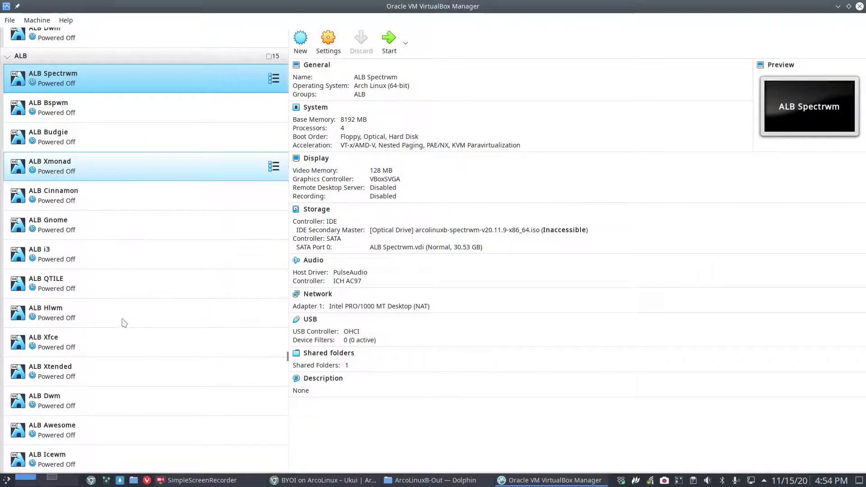
scroll(123, 322, "up", 6)
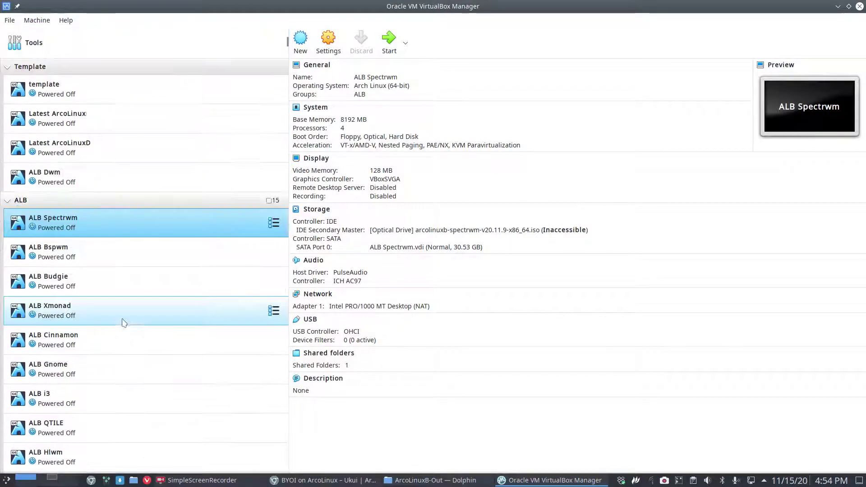
right_click(88, 98)
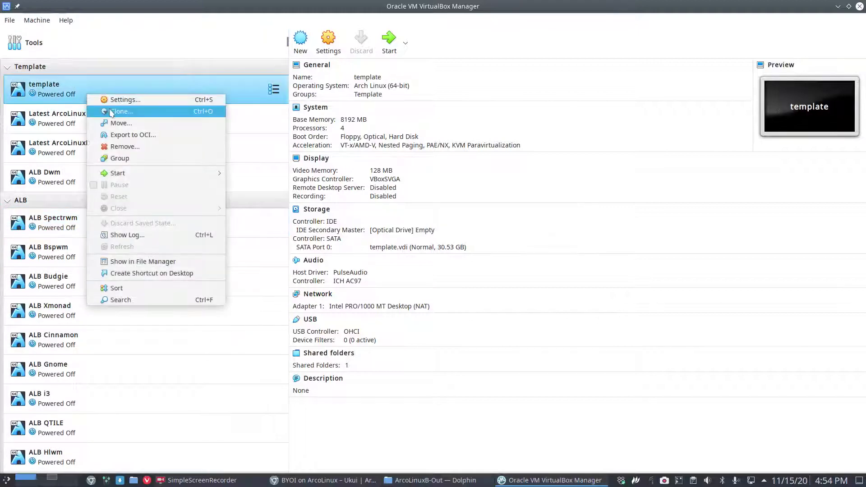
left_click(118, 111)
type("ALM")
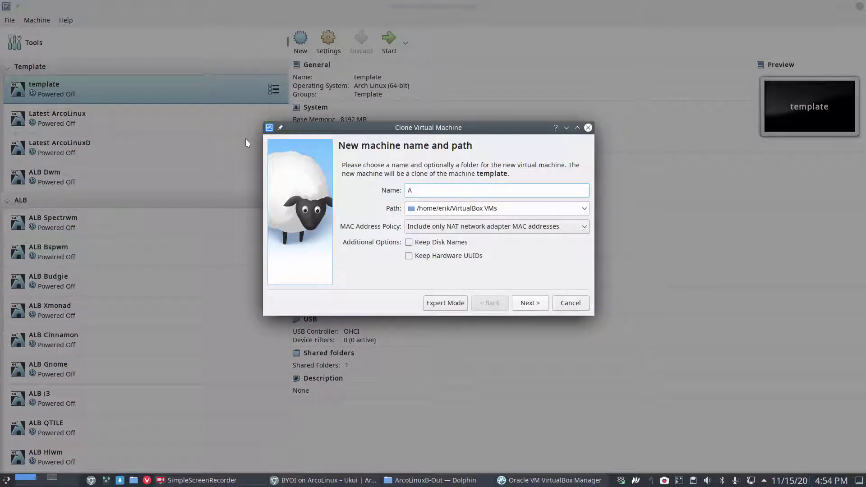
key("BackSpace")
key("BackSpace")
type("LB Ukui")
key("Return")
key("Return")
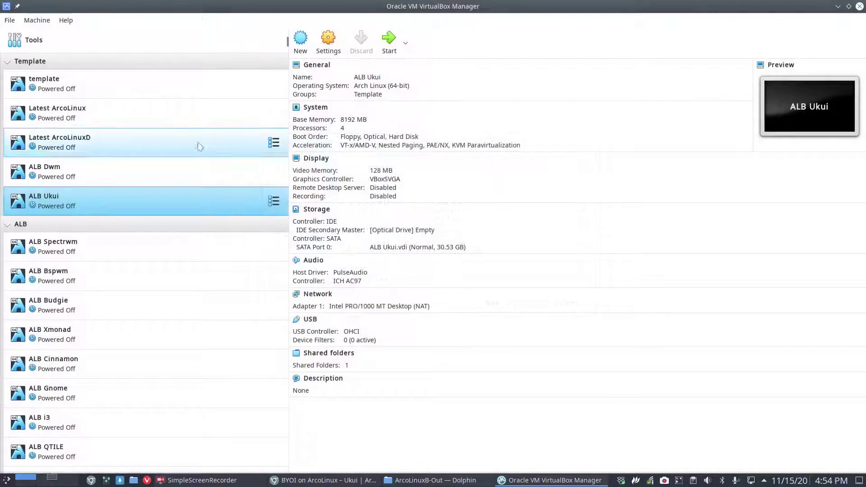
Step: Move ALB Ukui into the ALB group, attach the arcolinuxb-ukui ISO, and start it
left_click_drag(130, 198, 122, 237)
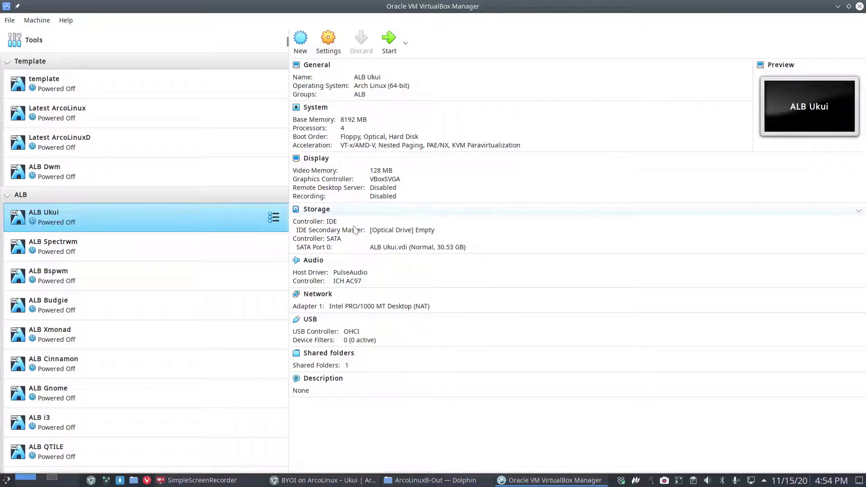
left_click(401, 230)
left_click(441, 236)
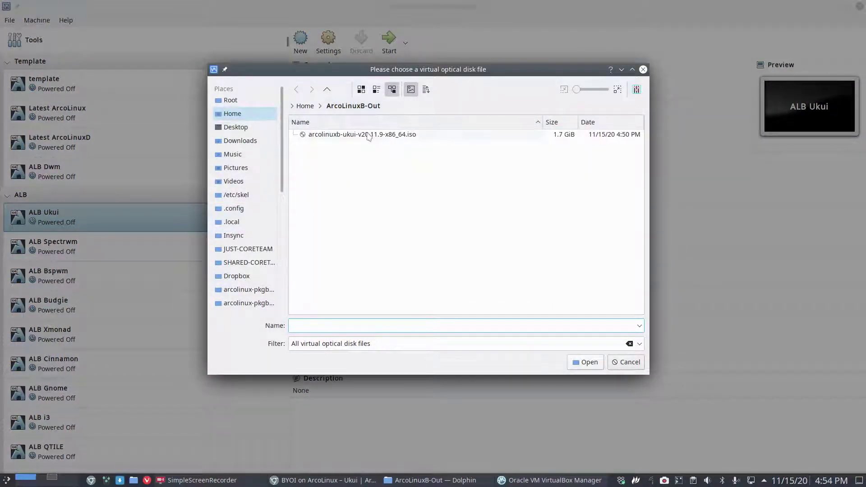
left_click(370, 137)
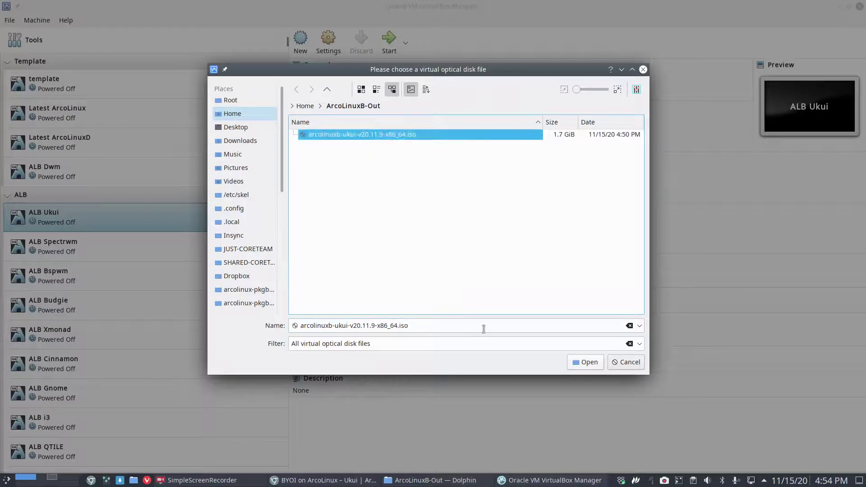
left_click(581, 361)
double_click(196, 212)
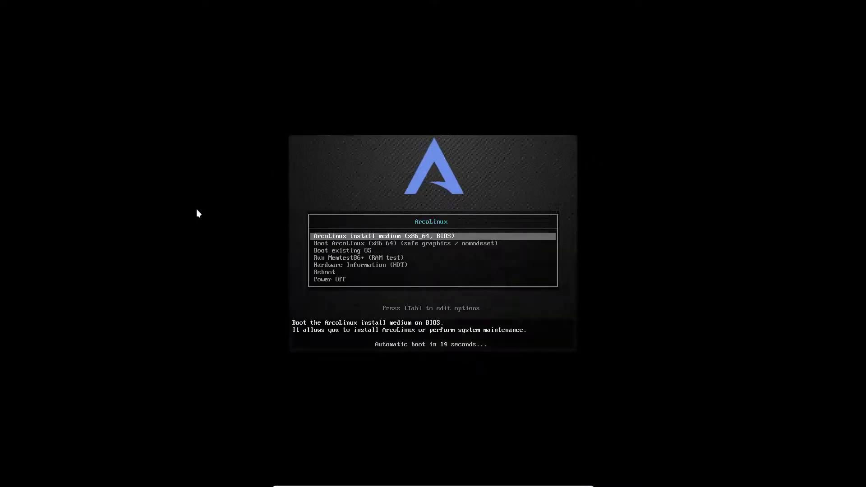
Step: Boot the 'ArcoLinux install medium' entry and wait for the live UKUI desktop with the Welcome App
left_click(309, 212)
key("Return")
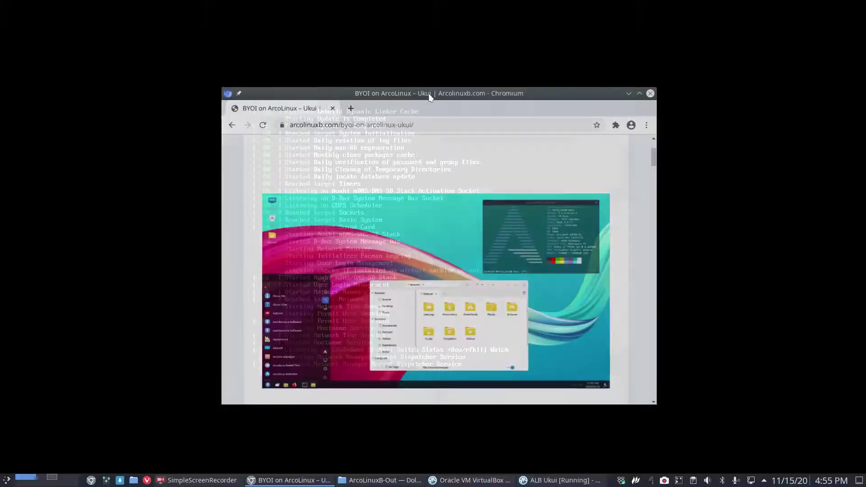
scroll(436, 240, "down", 8)
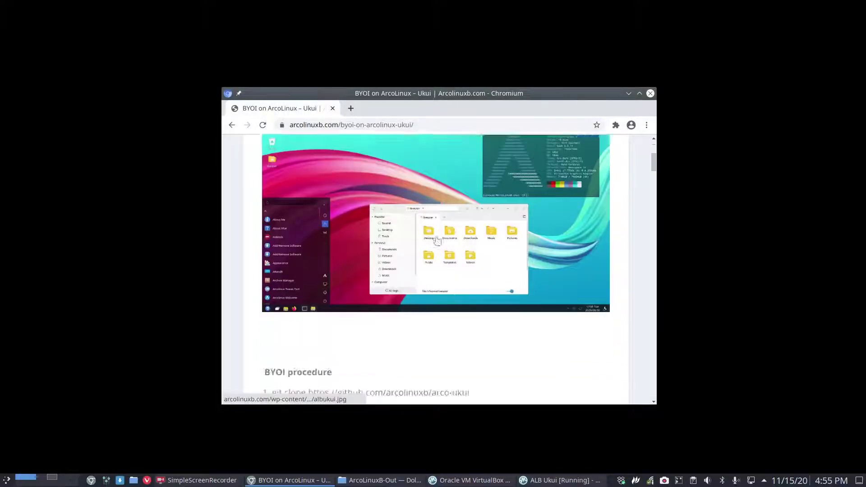
scroll(437, 240, "down", 1)
left_click_drag(444, 93, 863, 117)
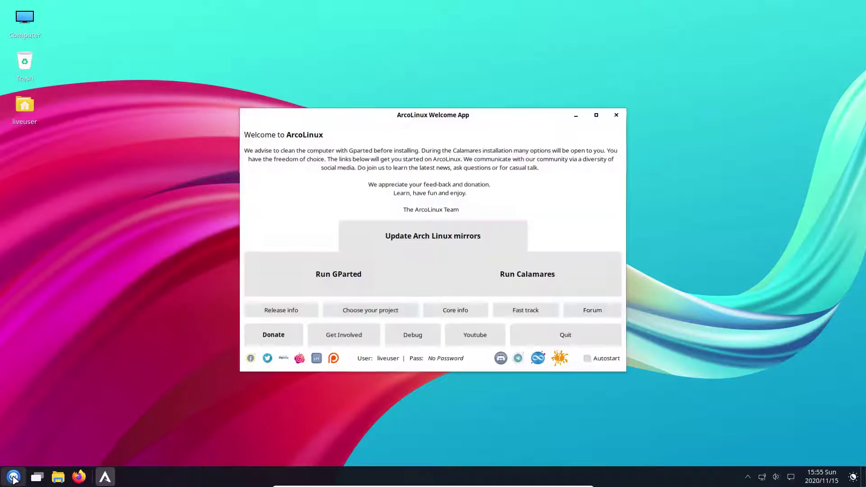
Step: Tick Autostart in the ArcoLinux Welcome App, move the window up, and run Calamares
left_click(13, 477)
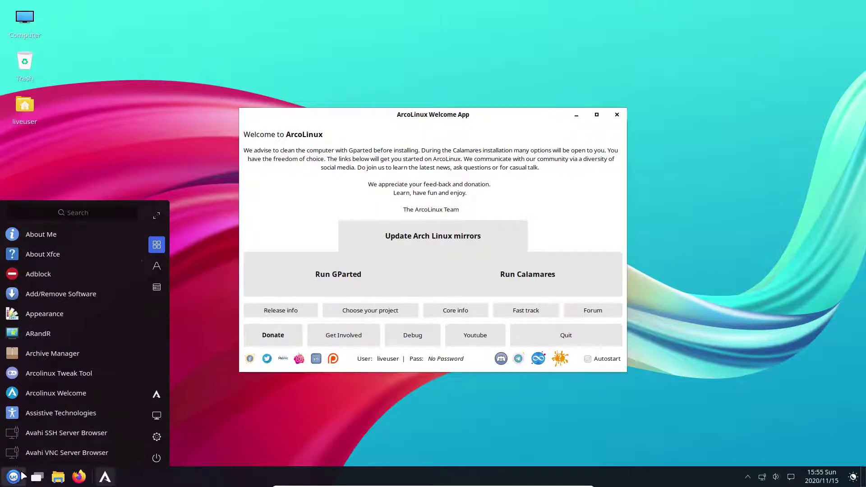
left_click(48, 256)
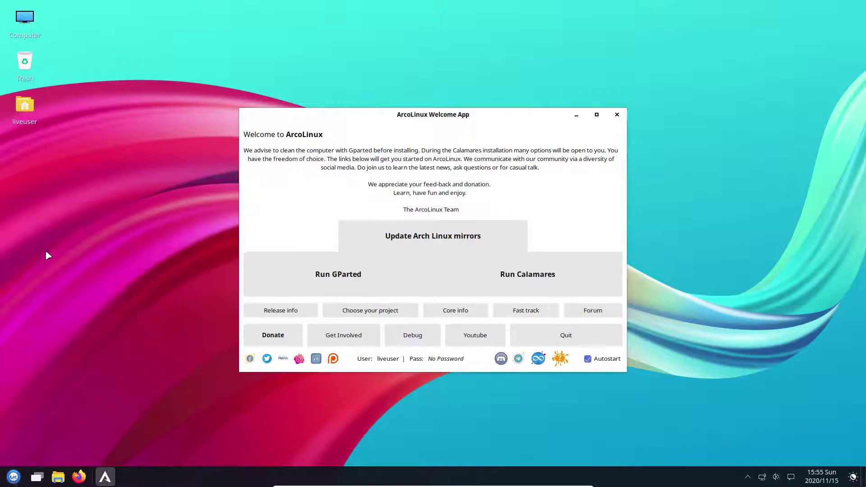
left_click_drag(441, 114, 436, 70)
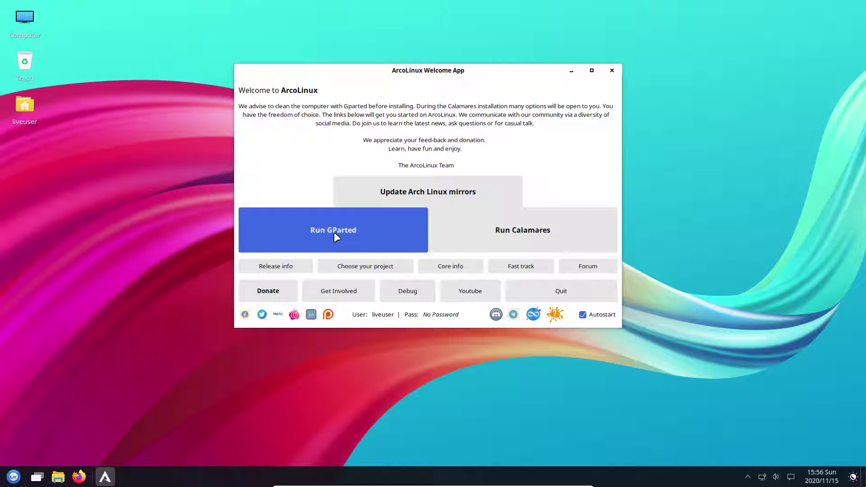
left_click(462, 231)
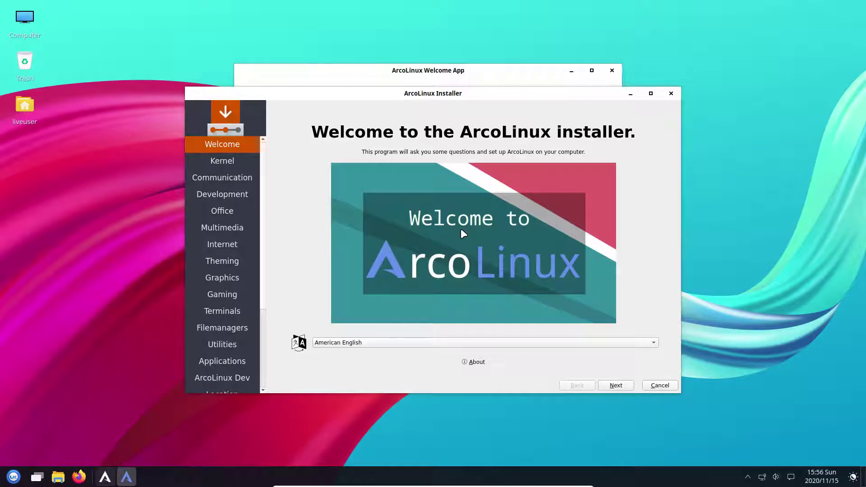
Step: View the Calamares About information, then continue from Welcome to the Kernel page
left_click(14, 476)
scroll(59, 396, "down", 10)
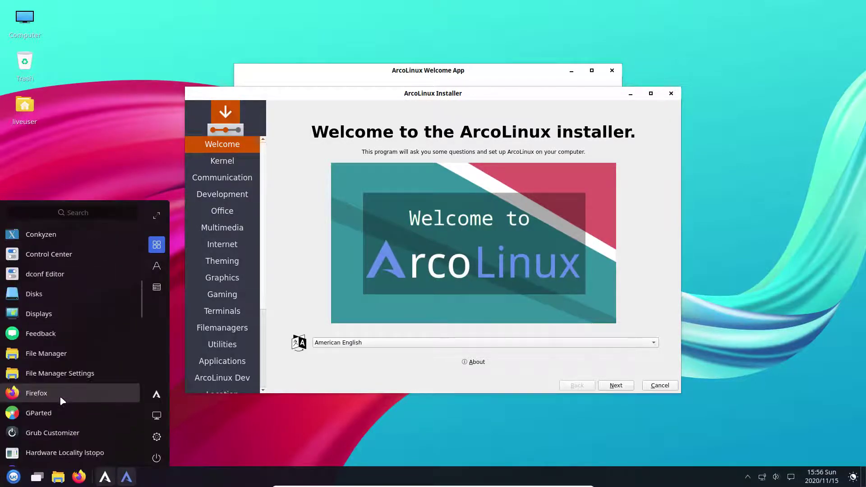
left_click(302, 438)
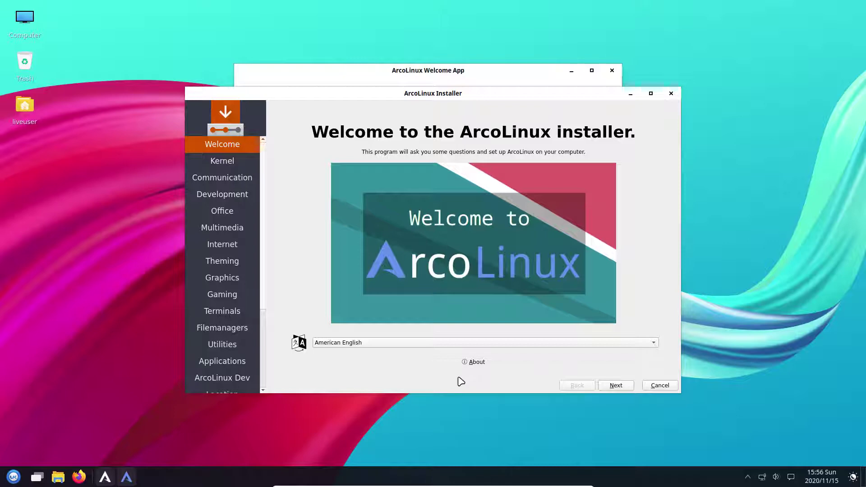
left_click(476, 362)
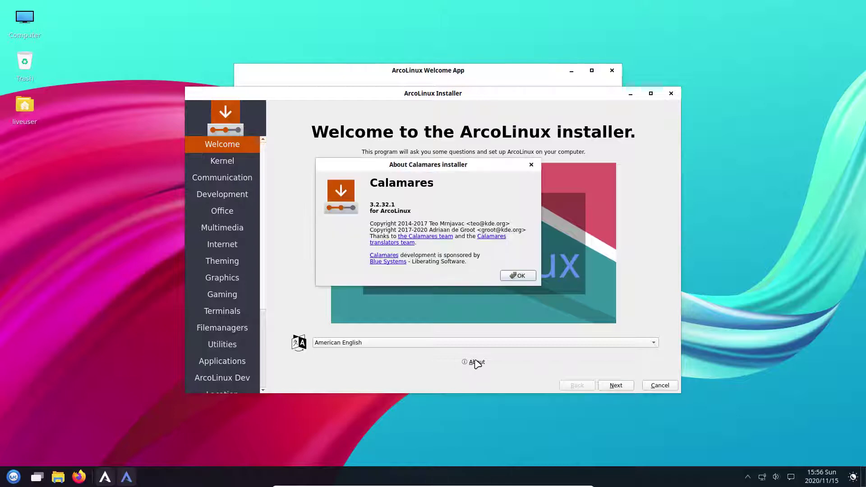
left_click(514, 276)
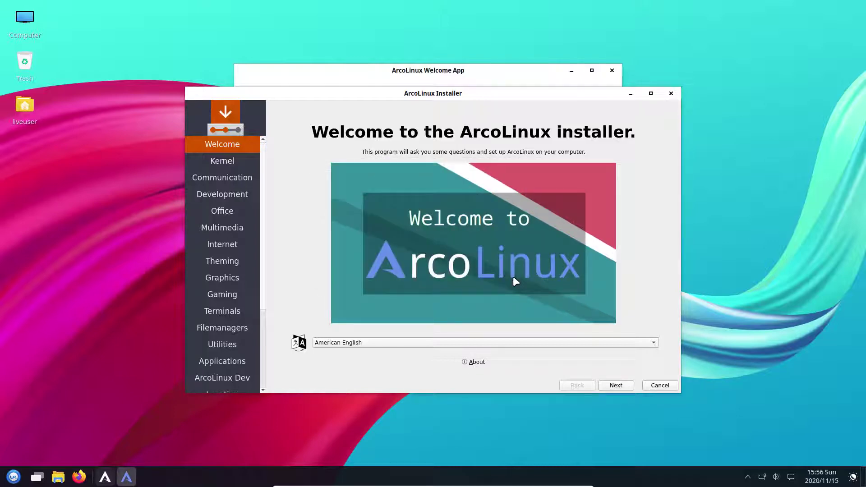
left_click(623, 385)
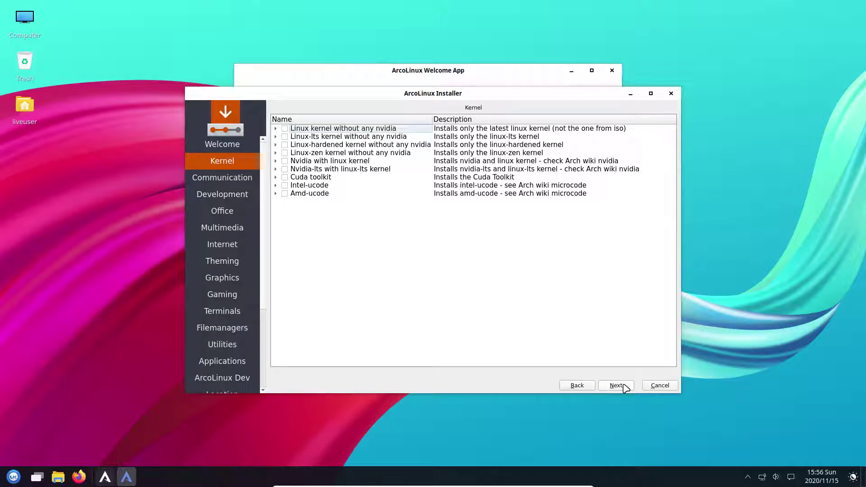
Step: Skip through all package selection pages, Communication to ArcoLinux Dev, without ticking anything
left_click(624, 385)
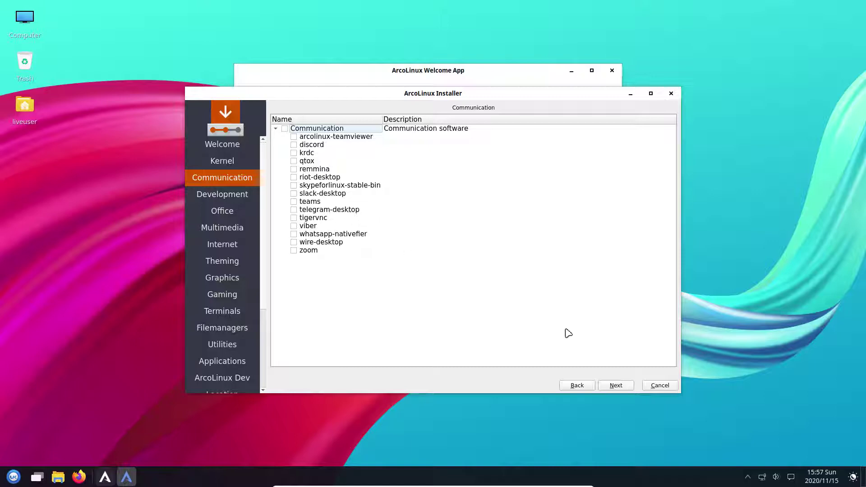
left_click(616, 386)
left_click(616, 386)
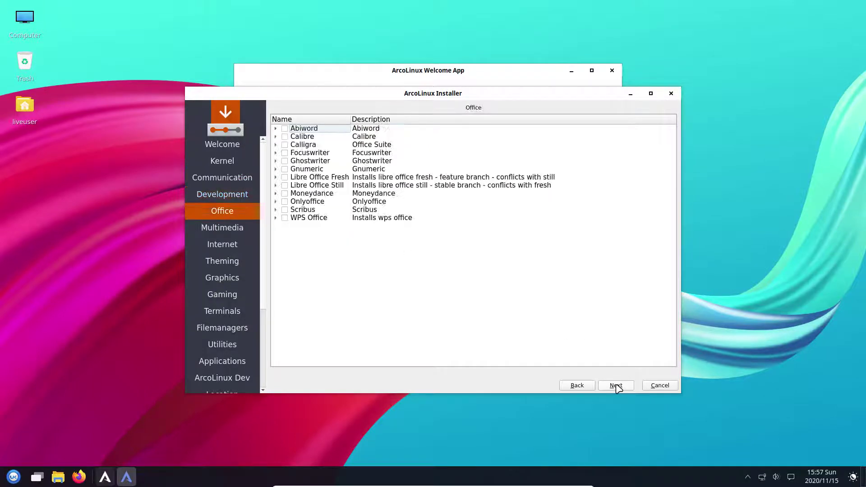
left_click(616, 386)
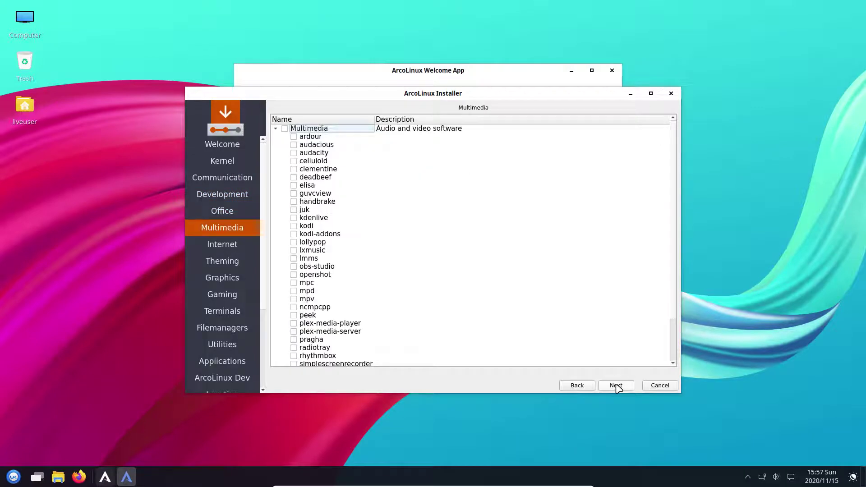
left_click(616, 386)
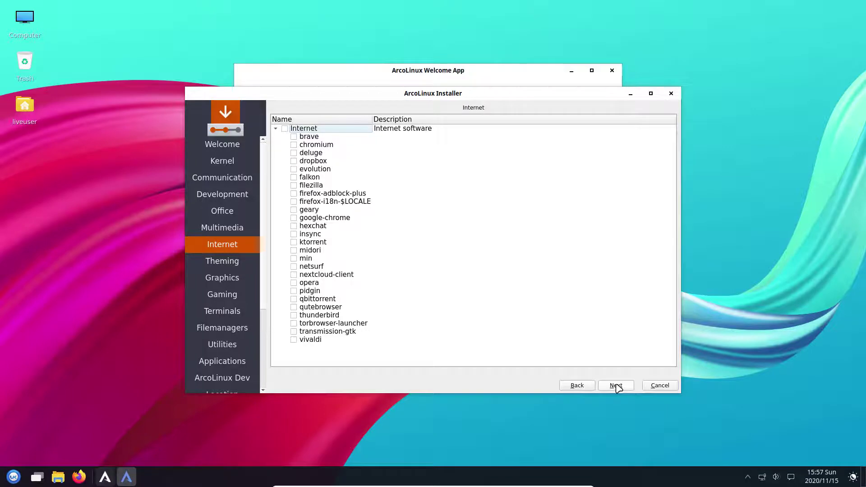
left_click(616, 385)
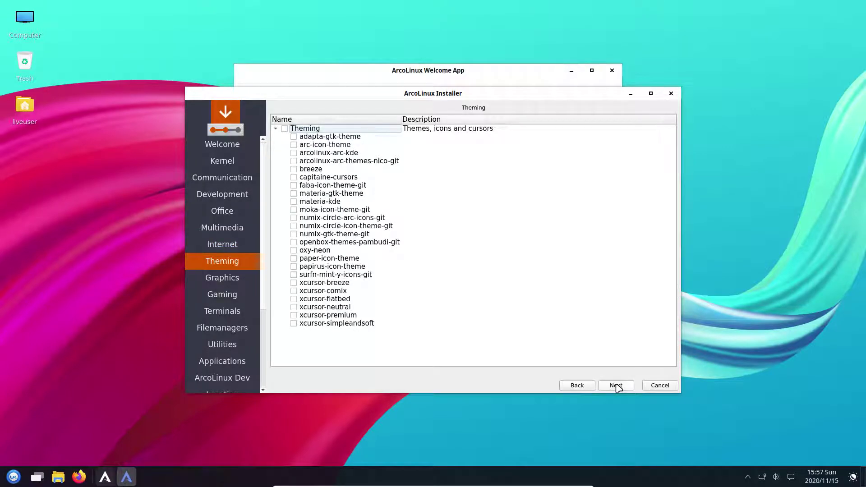
left_click(616, 386)
left_click(616, 386)
left_click(616, 385)
left_click(617, 386)
left_click(616, 386)
left_click(616, 386)
left_click(616, 386)
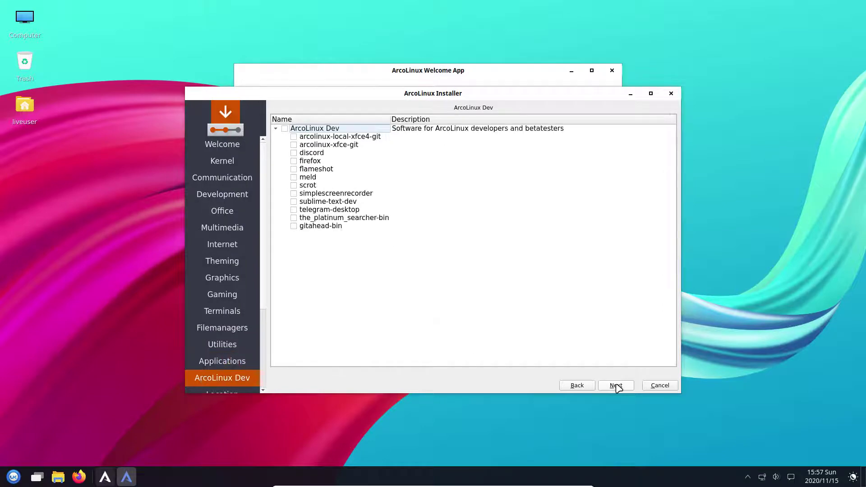
left_click(616, 386)
Step: Keep Europe/Brussels as the location and choose the Belgian keyboard layout
left_click(616, 386)
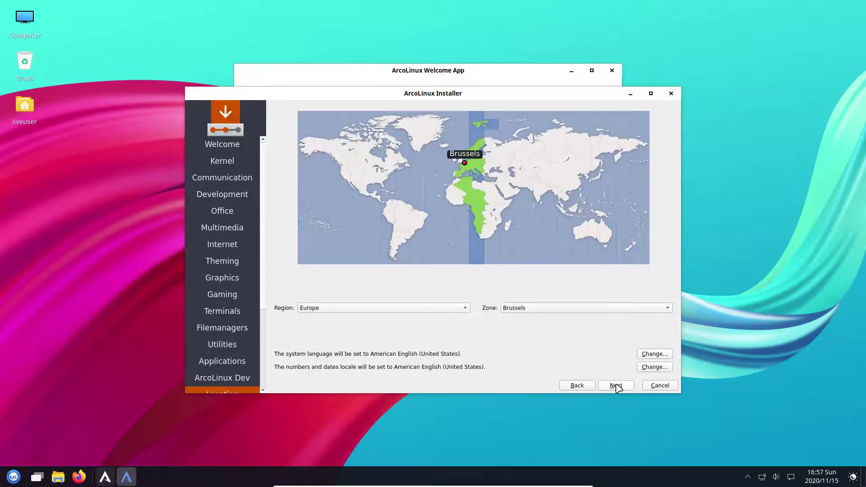
left_click(296, 231)
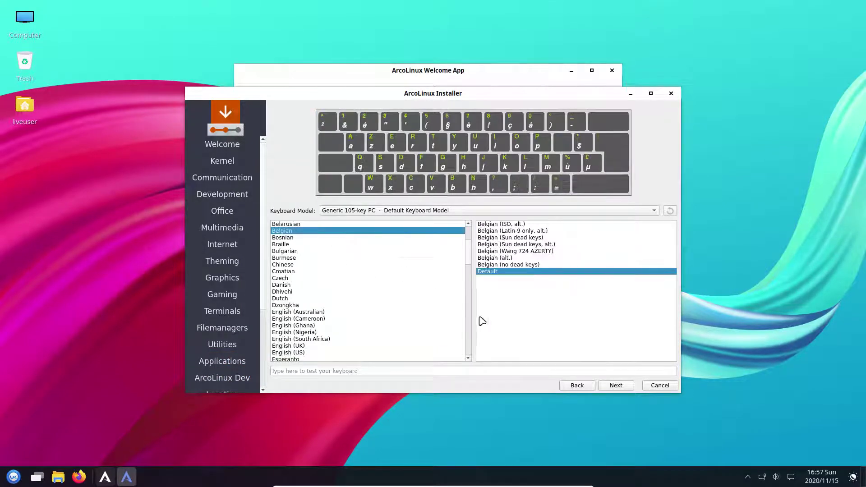
left_click(615, 385)
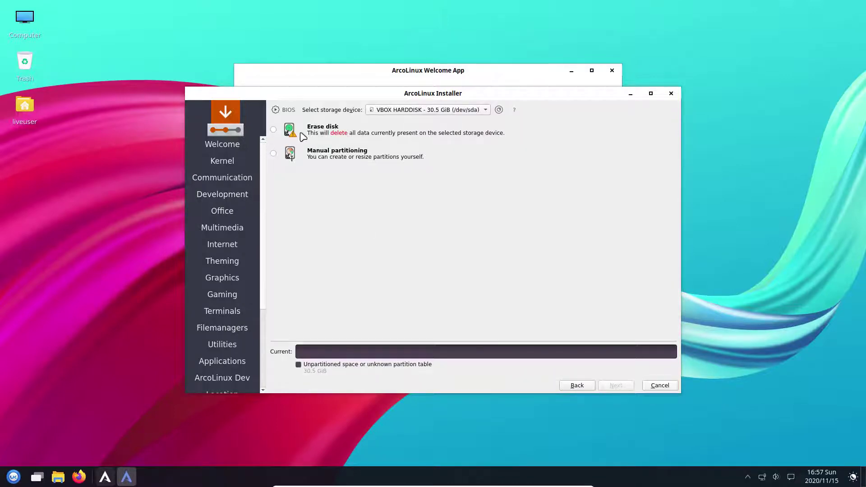
Step: Choose Erase disk with Swap to file as the partitioning plan
left_click(317, 134)
left_click(343, 154)
left_click(362, 166)
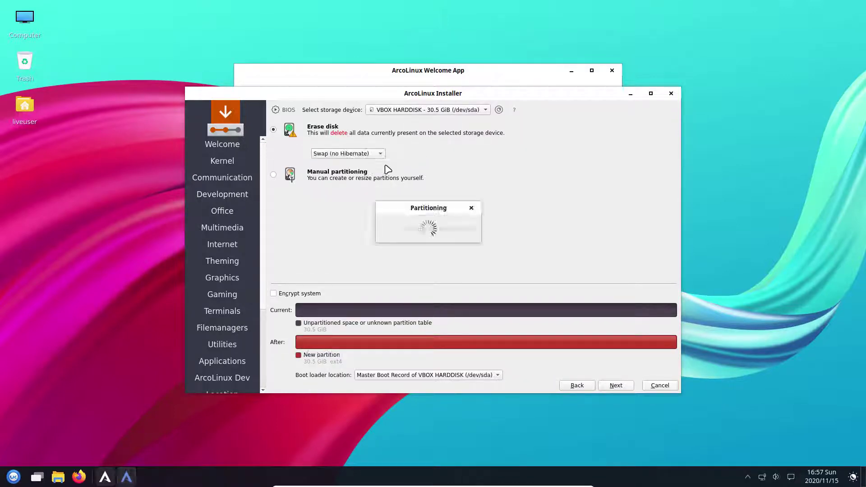
left_click(379, 163)
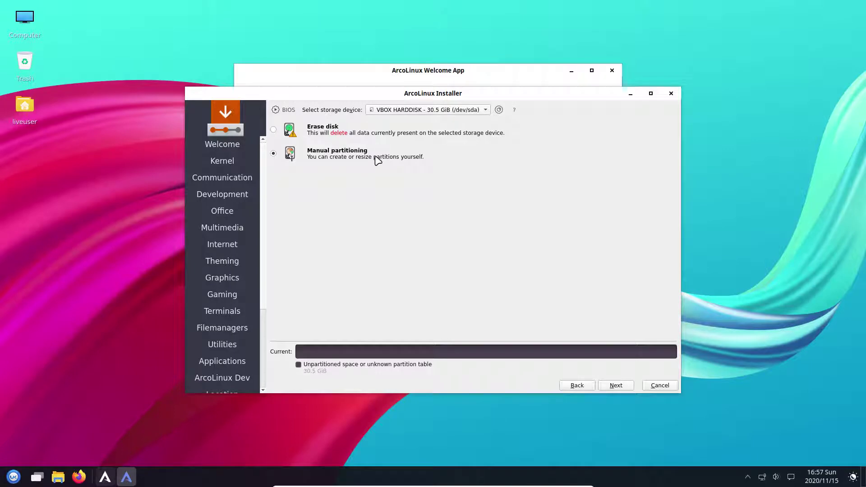
left_click(331, 135)
left_click(345, 154)
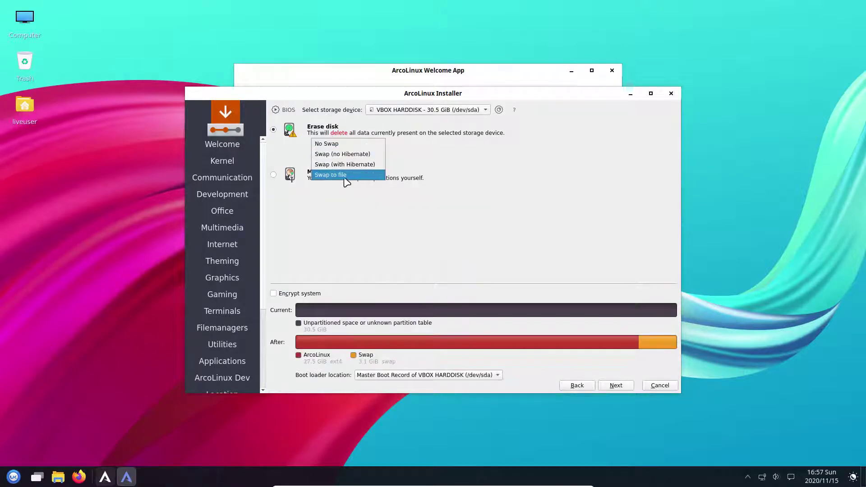
left_click(329, 177)
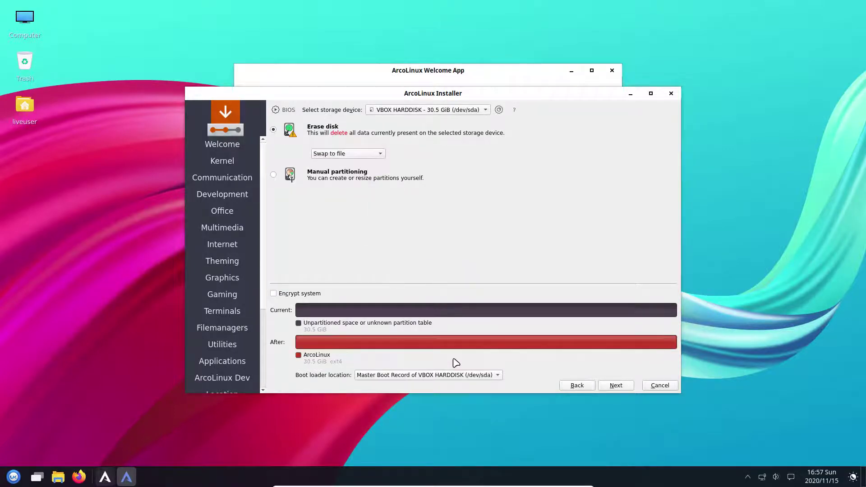
left_click(619, 386)
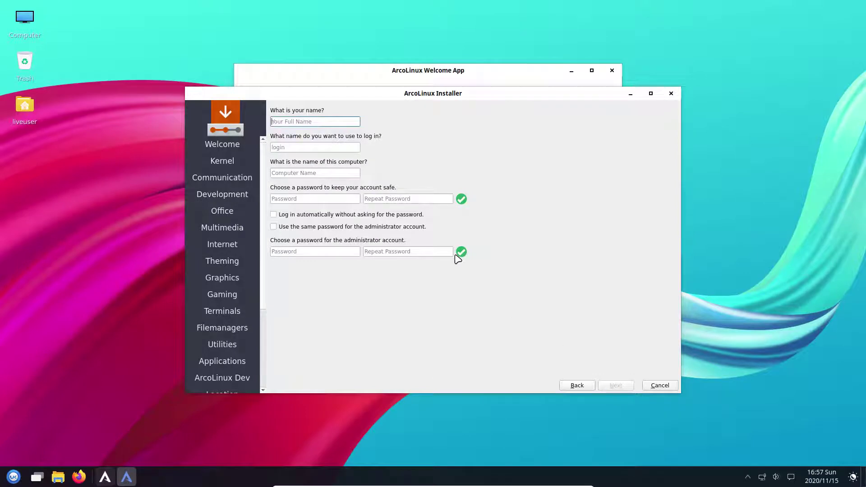
Step: Enter the user's name and password, enable automatic login and same admin password, then install
key("Tab")
key("Tab")
key("Tab")
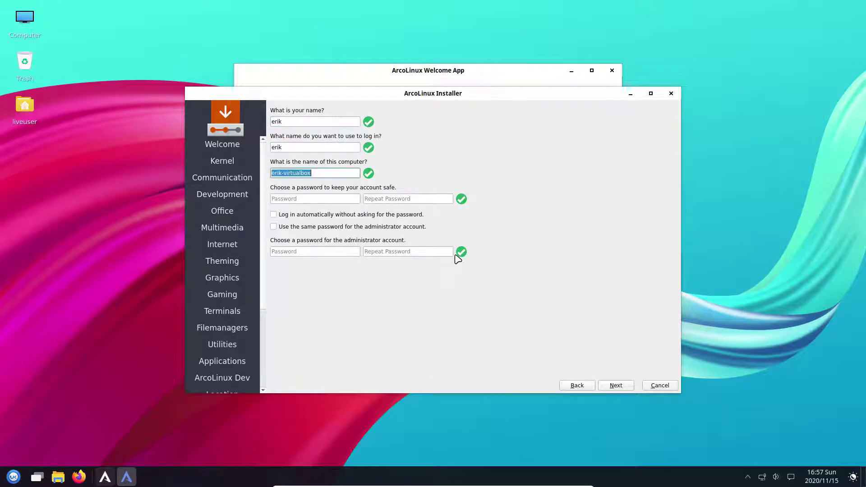
key("Tab")
key("Tab")
key("Tab")
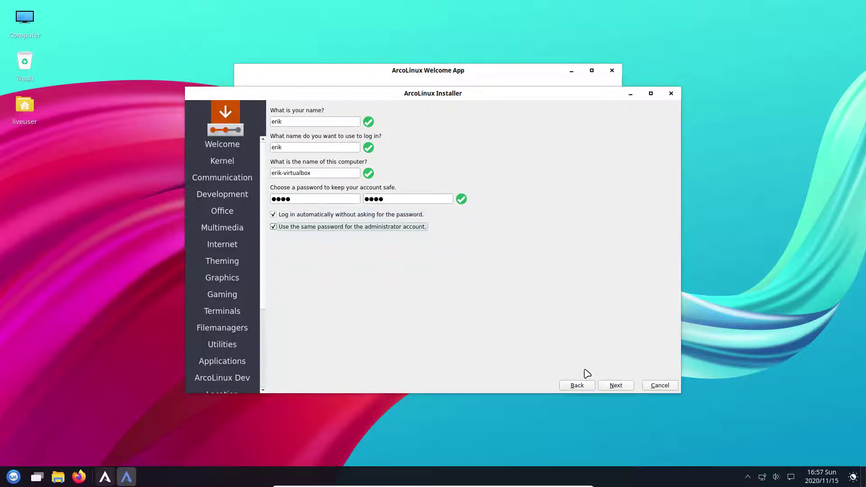
left_click(609, 388)
left_click(611, 386)
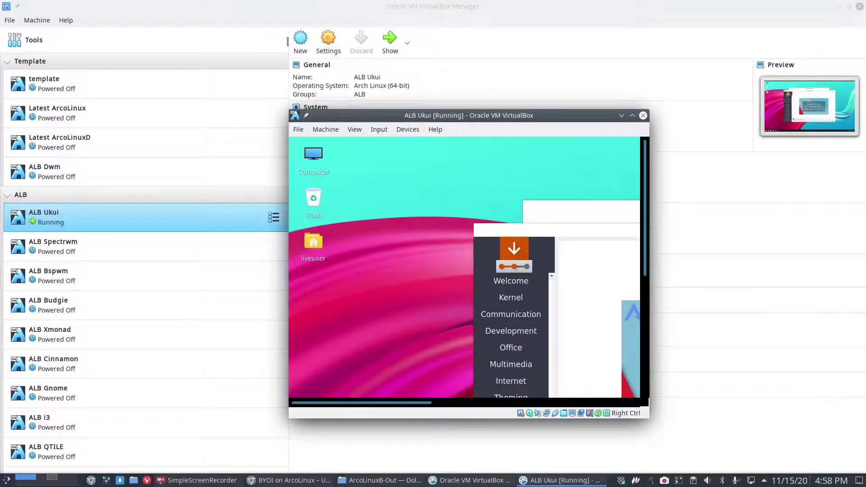
Step: Minimize VirtualBox Manager and open the Desktop's arco-ukui folder in Dolphin
left_click(838, 6)
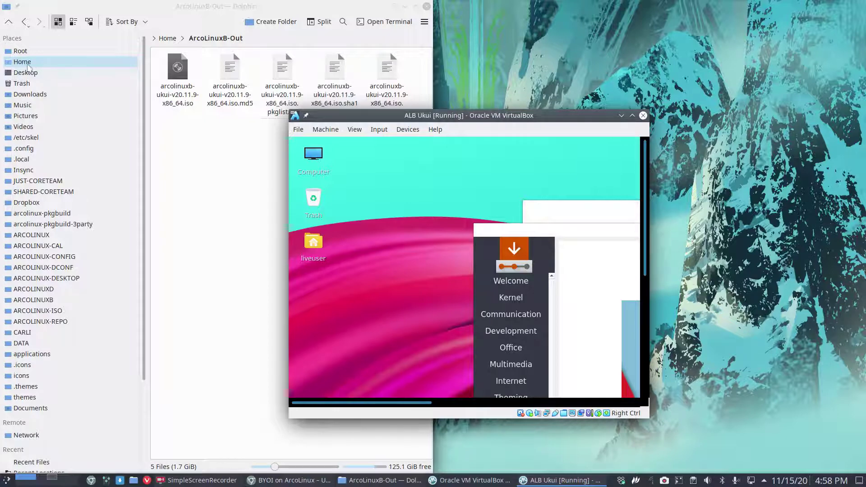
left_click(32, 73)
left_click(178, 70)
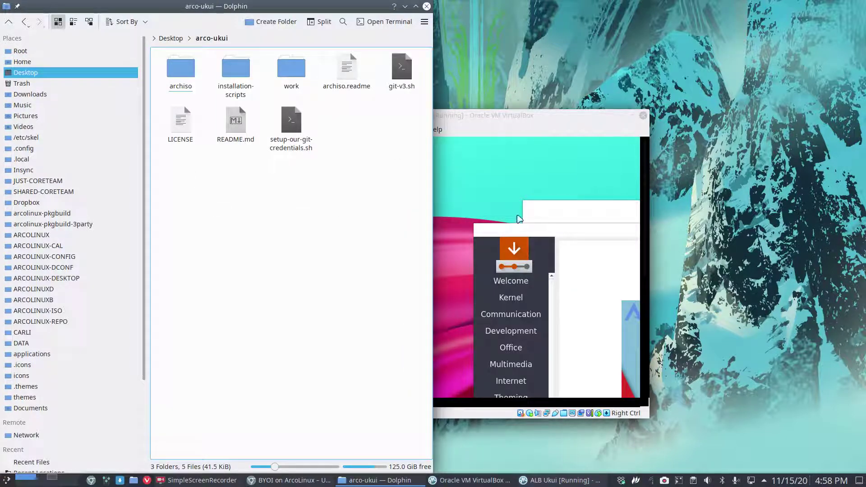
key("alt+Tab")
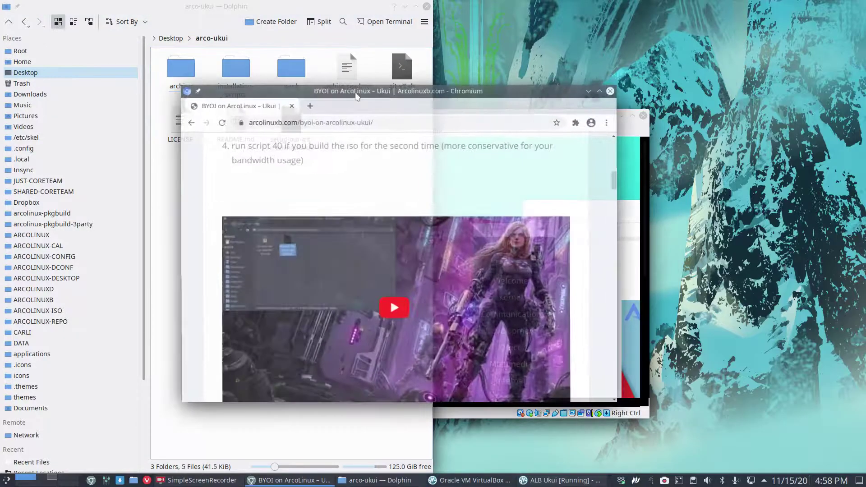
scroll(312, 236, "up", 4)
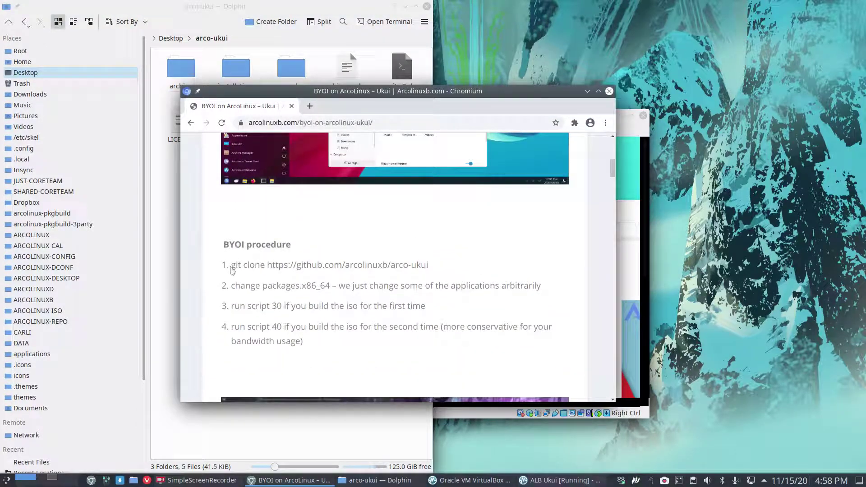
left_click_drag(232, 284, 382, 295)
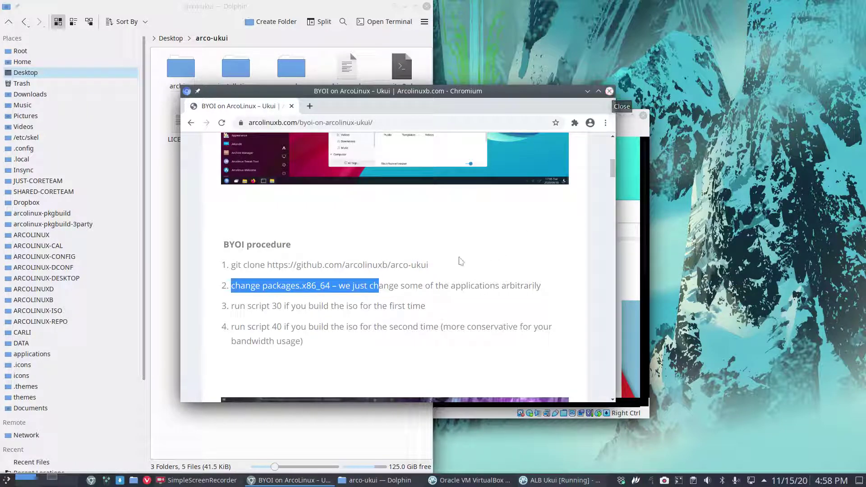
left_click_drag(428, 266, 231, 266)
key("ctrl+c")
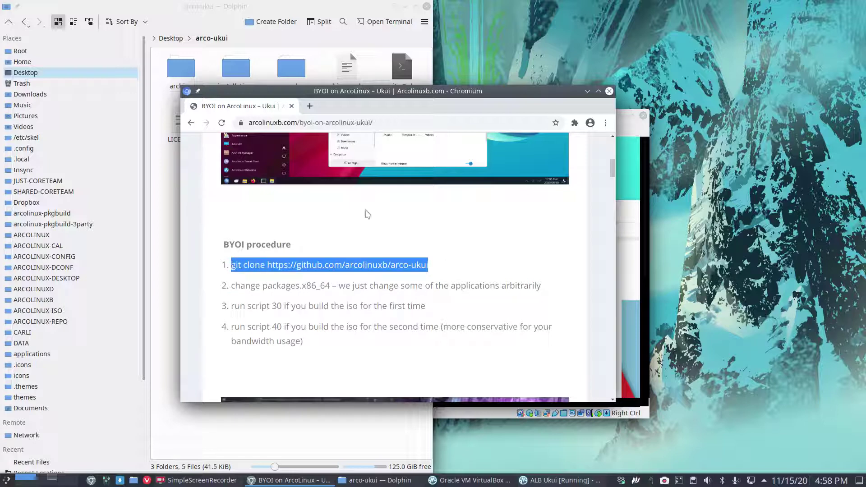
left_click(587, 91)
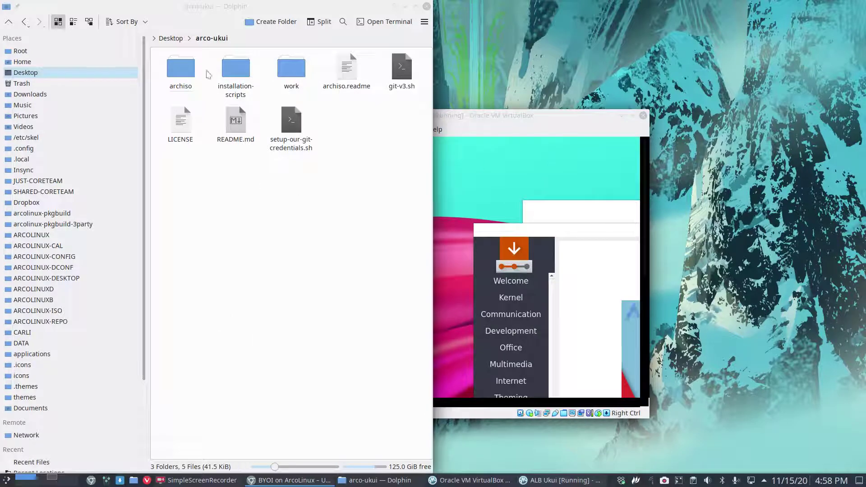
Step: Rename the Desktop's arco-ukui folder to arco-ukui-erik
left_click(171, 40)
left_click(251, 91)
left_click(169, 69)
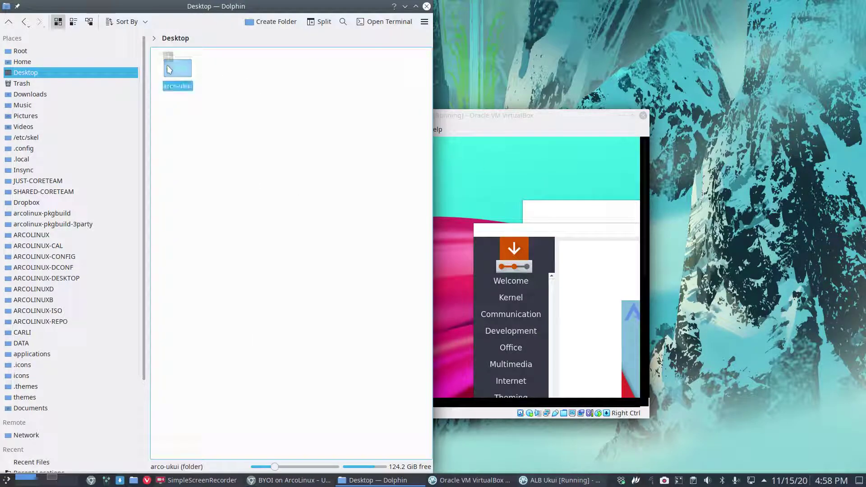
key("F2")
key("End")
type("-erik")
key("Return")
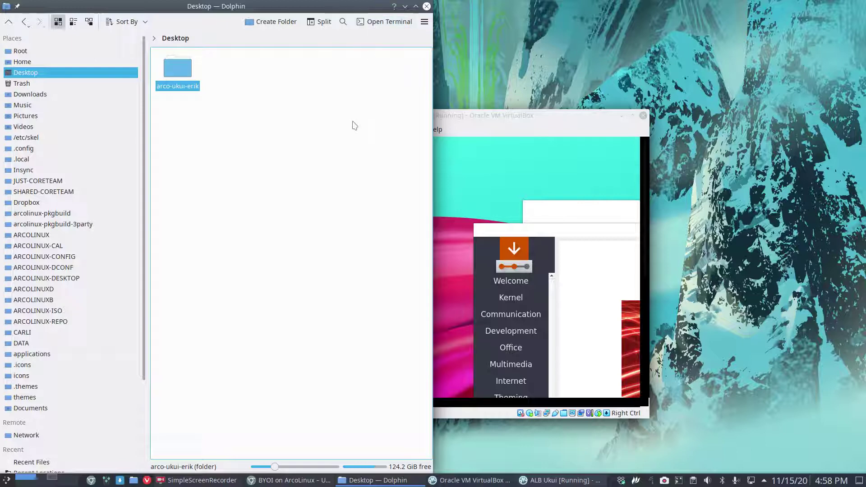
Step: Git-clone the arco-ukui repository onto the Desktop from a terminal, then select both folders
key("shift+F4")
key("ctrl+shift+v")
key("Return")
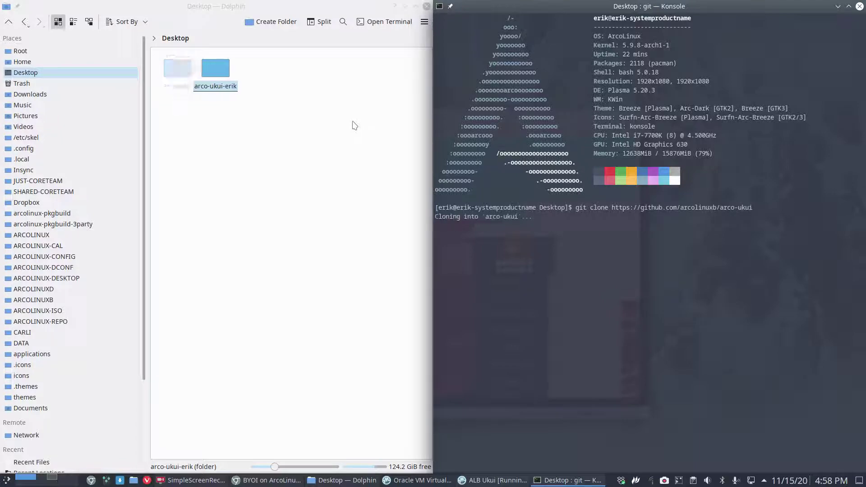
left_click(859, 7)
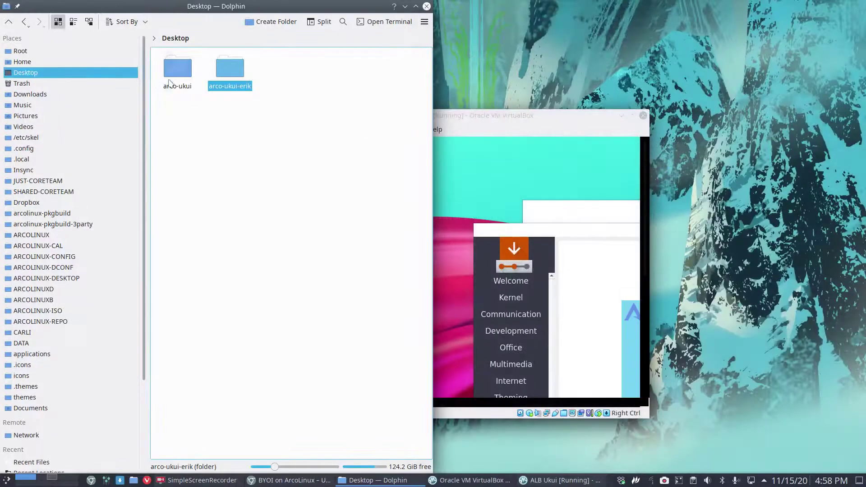
left_click_drag(175, 111, 236, 70)
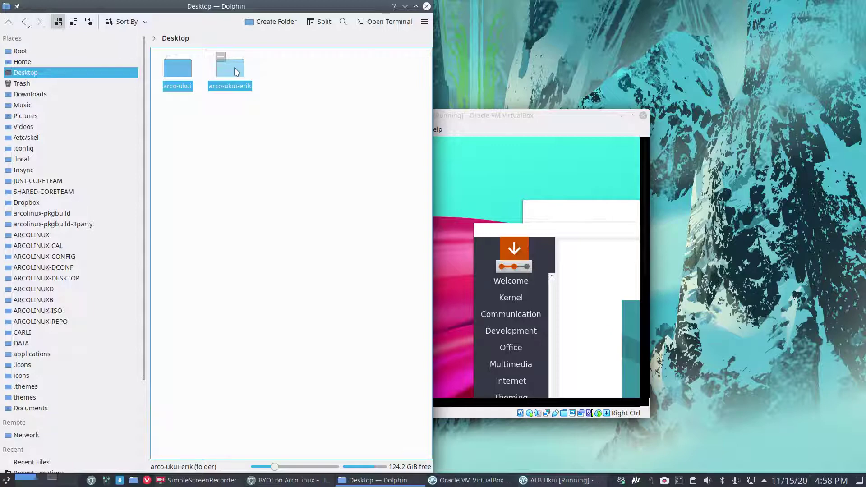
left_click(468, 116)
left_click_drag(467, 117, 648, 89)
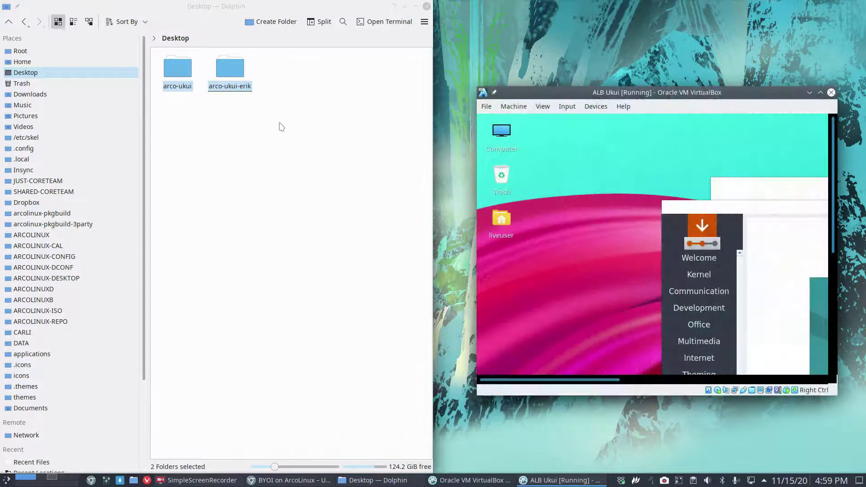
Step: Run Meld's 'Compare selected files/folder' on the two selected Desktop folders
right_click(233, 76)
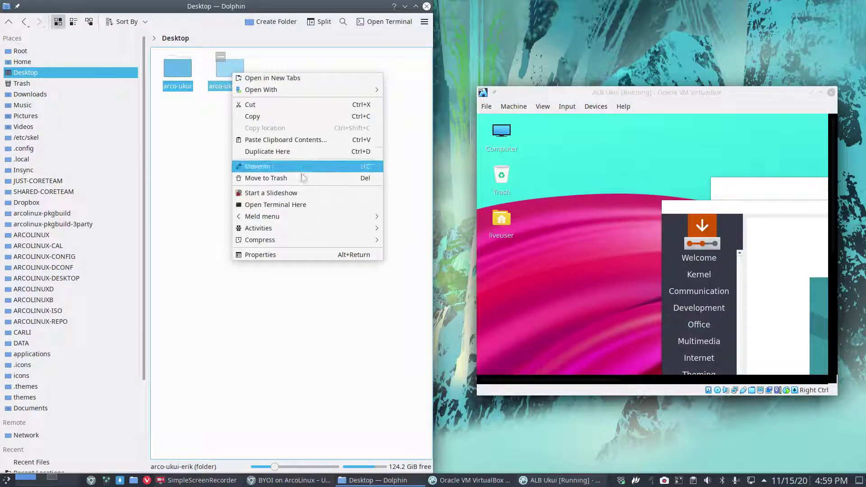
mouse_move(294, 212)
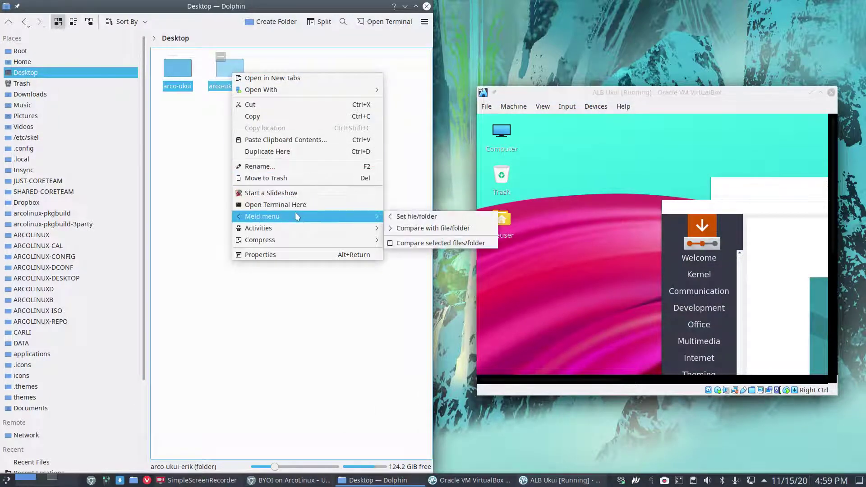
left_click(441, 243)
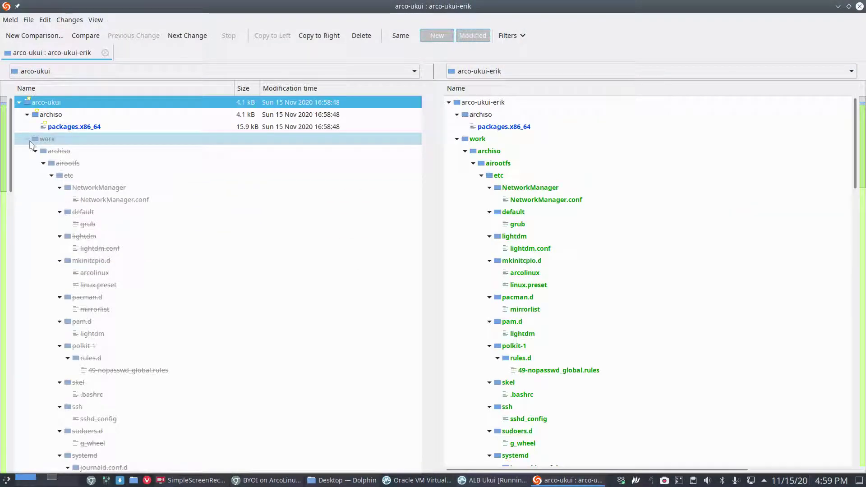
Step: Compare the two packages.x86_64 files side by side, stepping through differences down to the ISO SPECIFIC section
left_click(28, 138)
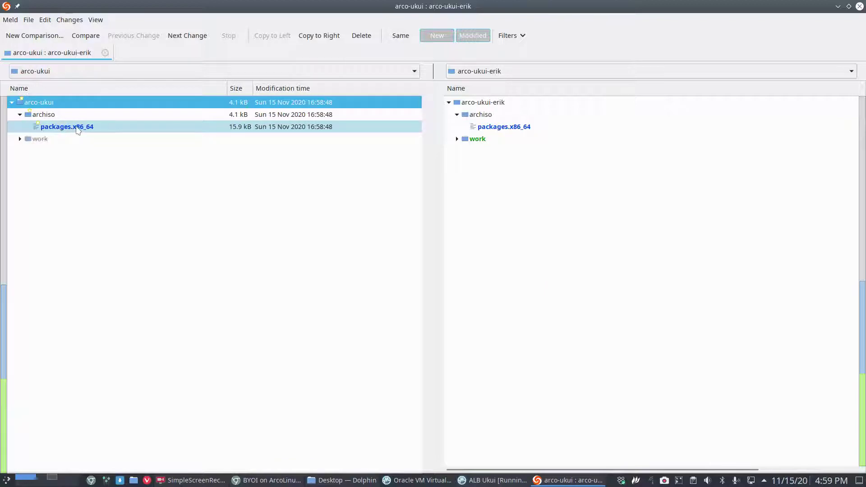
left_click(76, 129)
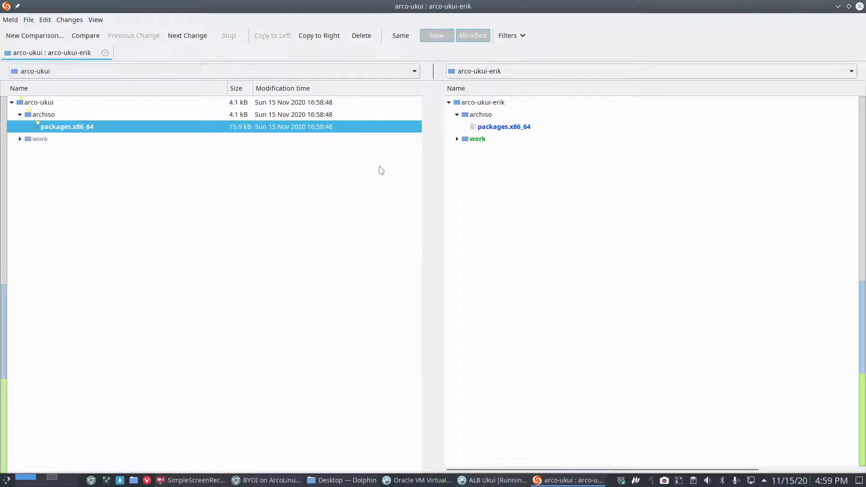
key("Return")
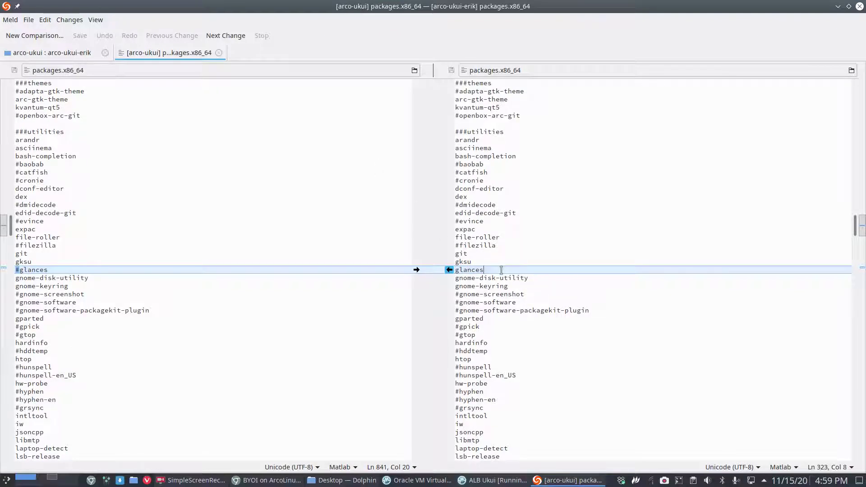
key("alt+Down")
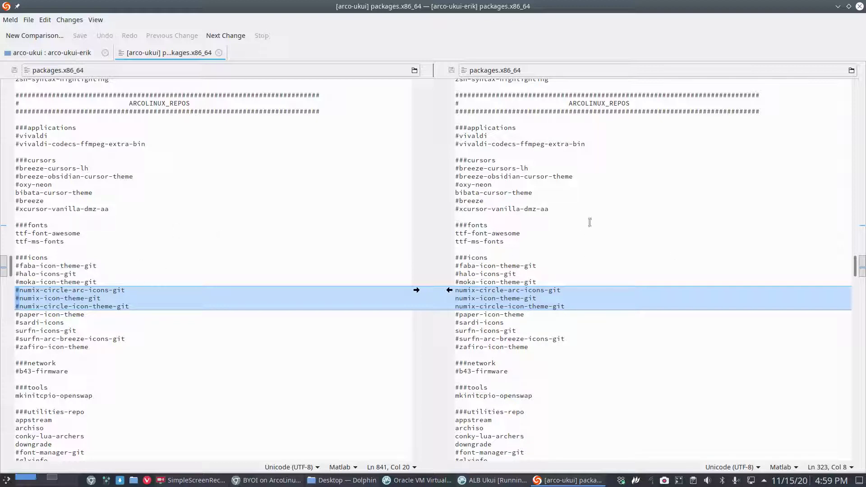
scroll(595, 272, "down", 5)
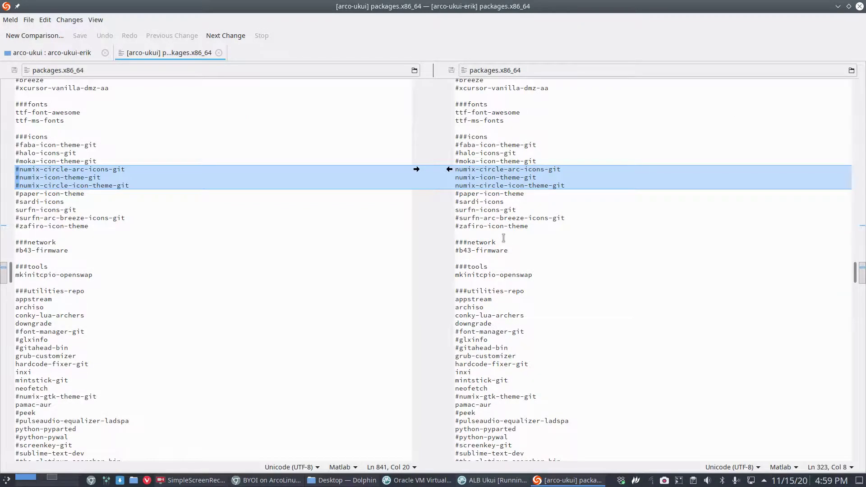
scroll(501, 234, "down", 20)
scroll(512, 247, "down", 20)
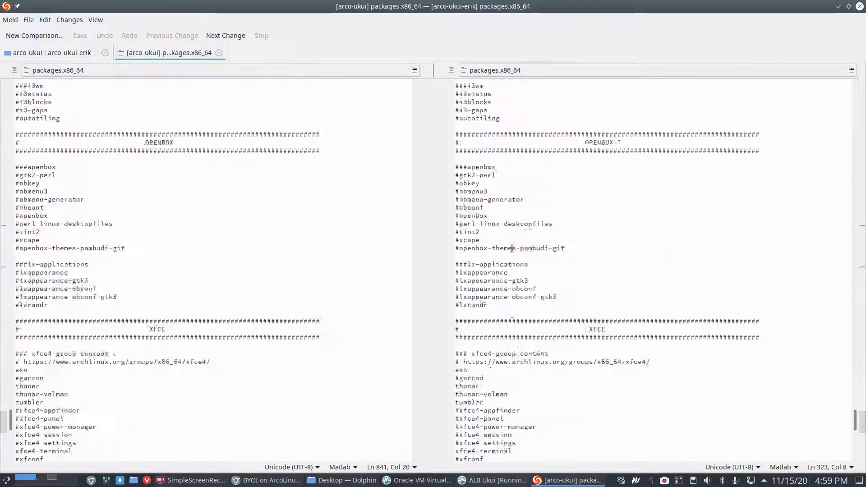
scroll(512, 248, "down", 20)
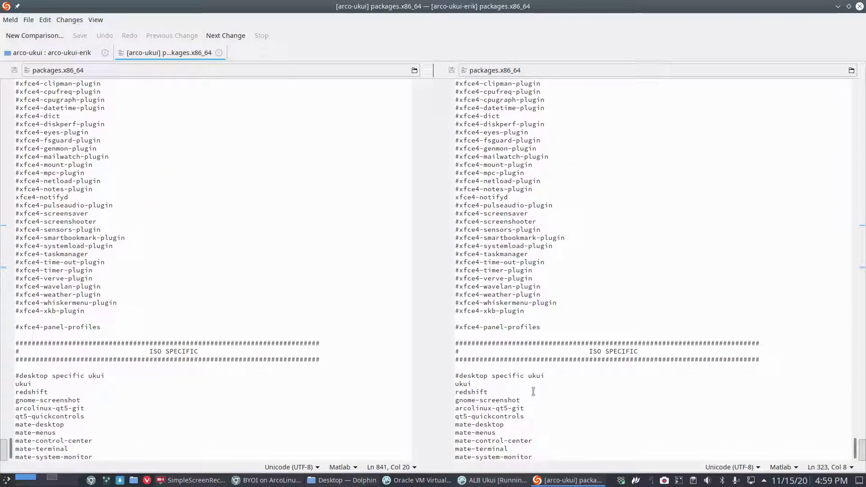
Step: Append spotify on a new line after mate-system-monitor in arco-ukui-erik's package list
left_click(543, 453)
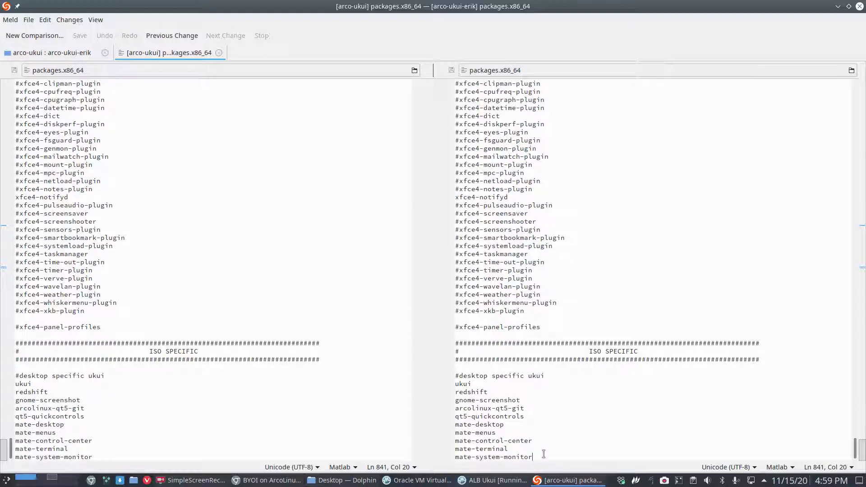
key("Return")
key("Return")
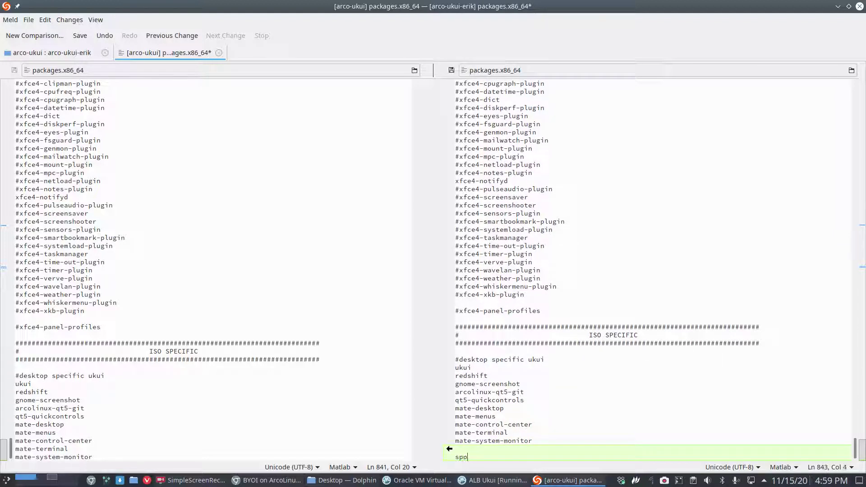
type("spotify")
key("Return")
Step: Add dropbox and insync on new lines, save the list, and close Meld
type("dropb")
right_click(545, 457)
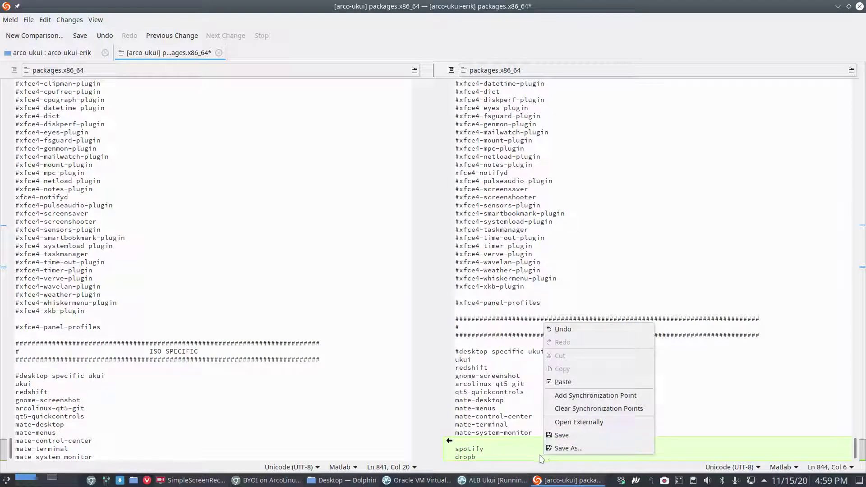
left_click(522, 453)
type("ox")
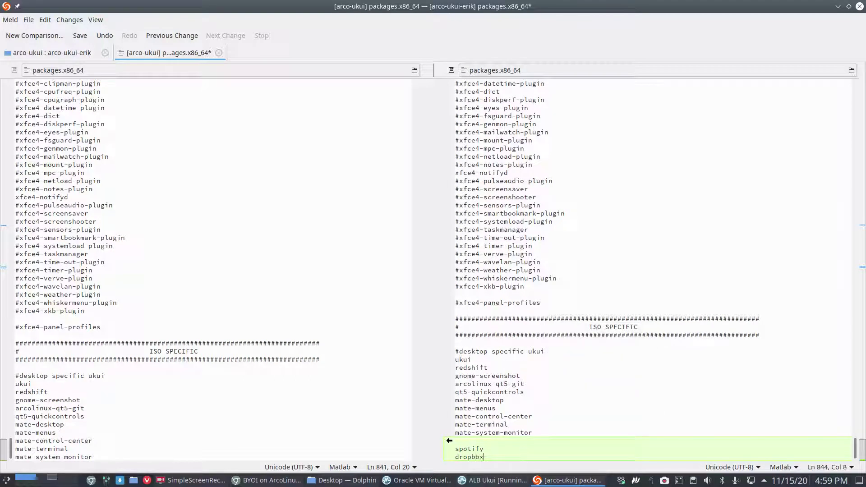
key("Return")
type("insync")
key("ctrl+s")
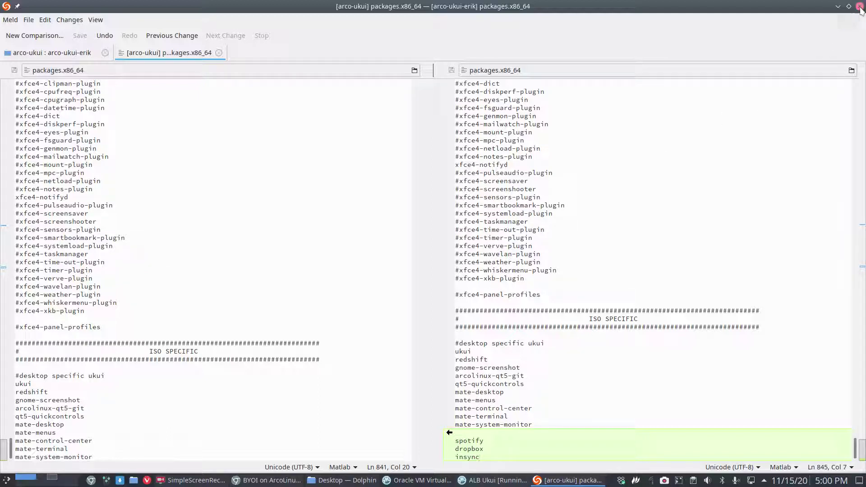
left_click(859, 7)
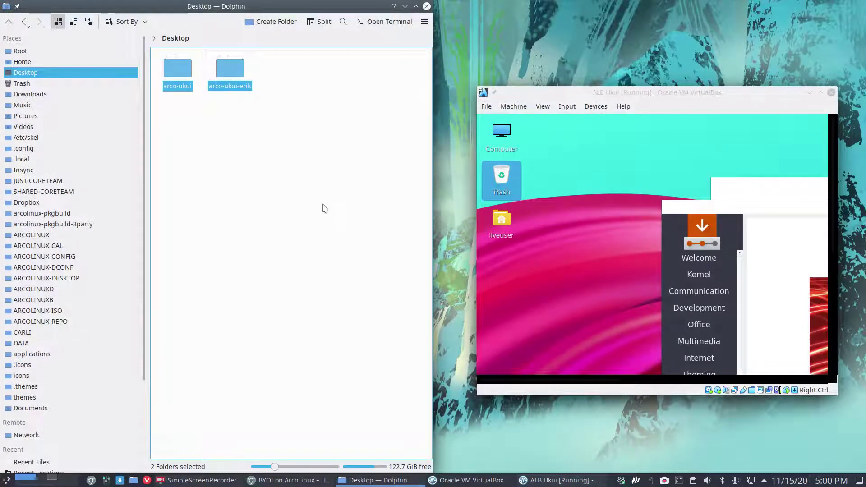
Step: Show the VM maximized and full screen, quit the Welcome App, and move the installer up
double_click(659, 92)
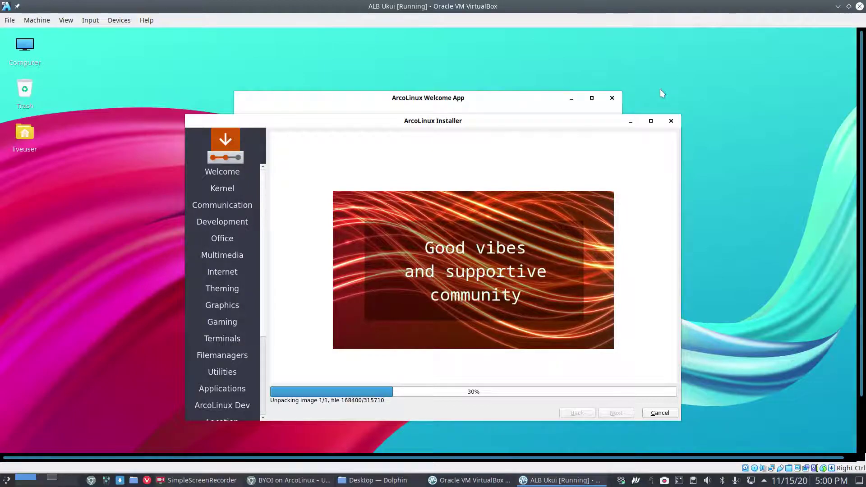
key("Control_R+f")
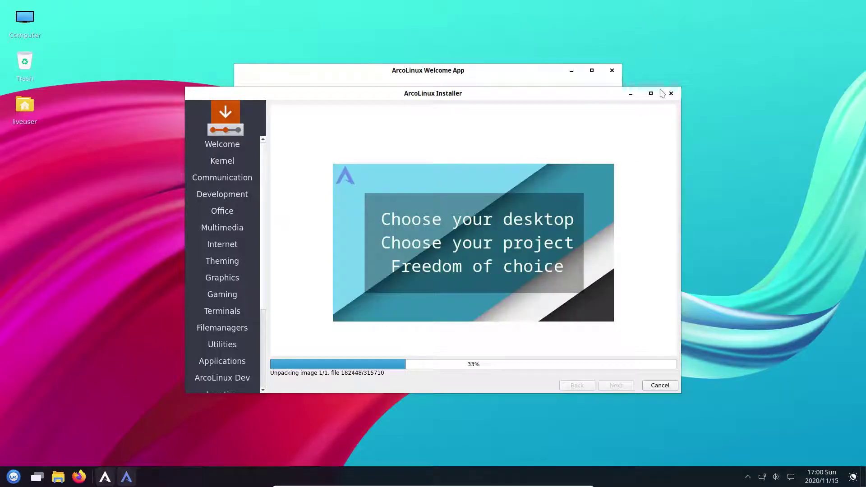
left_click(500, 80)
left_click(561, 290)
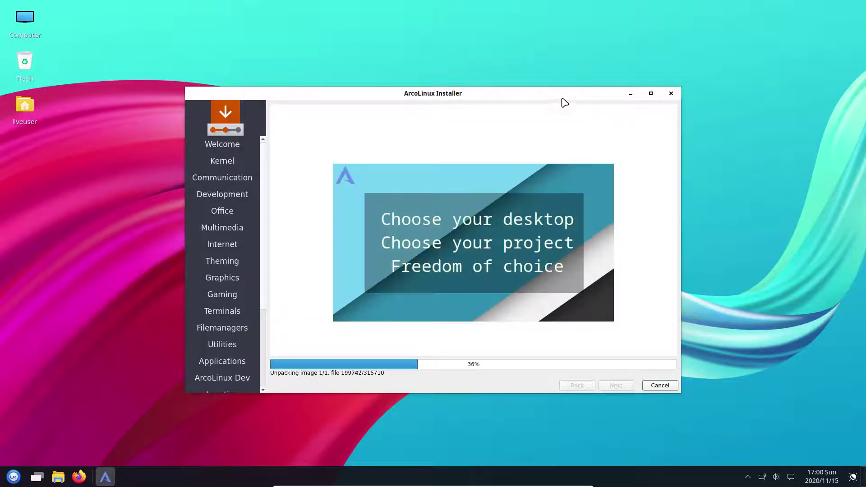
left_click_drag(505, 101, 495, 70)
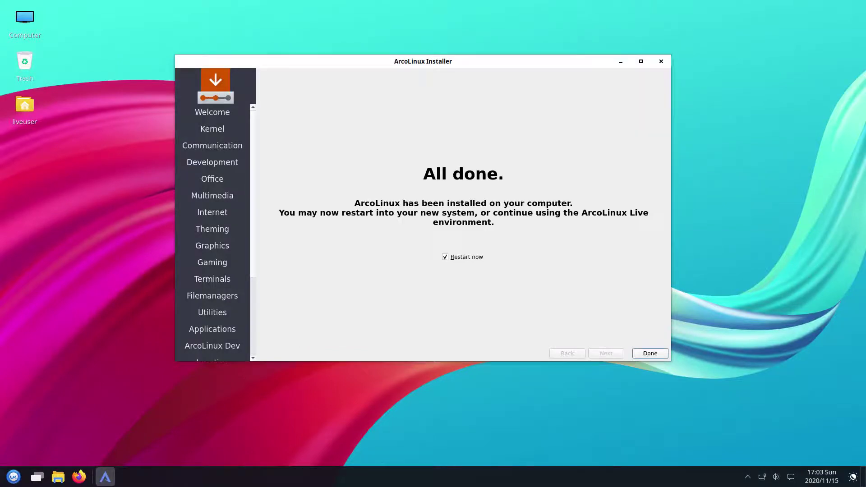
Step: Finish the installer with Restart now ticked and boot the existing OS from the boot menu
left_click(649, 353)
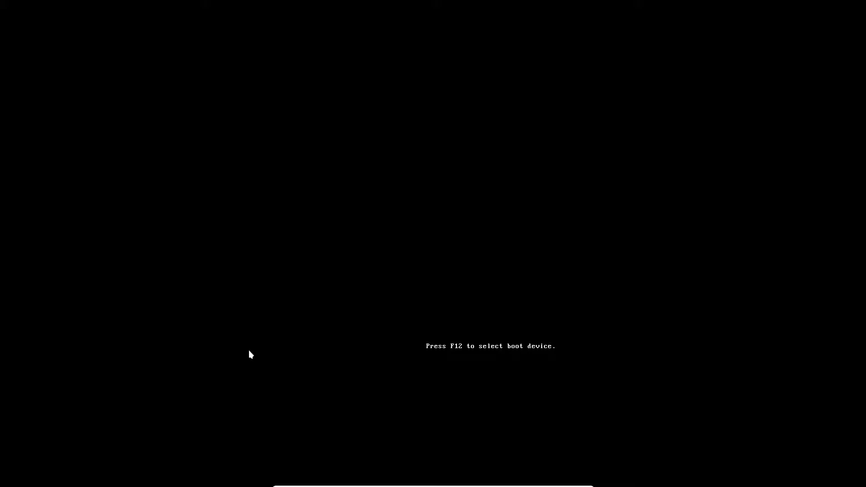
key("Down")
key("Down")
key("Return")
key("Return")
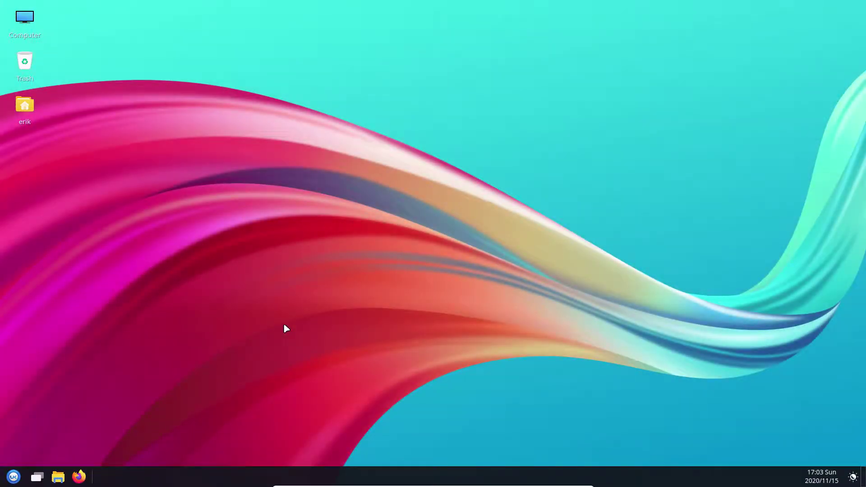
Step: Quit the ArcoLinux Welcome App on the new UKUI desktop and open the application menu
left_click(13, 478)
left_click(514, 419)
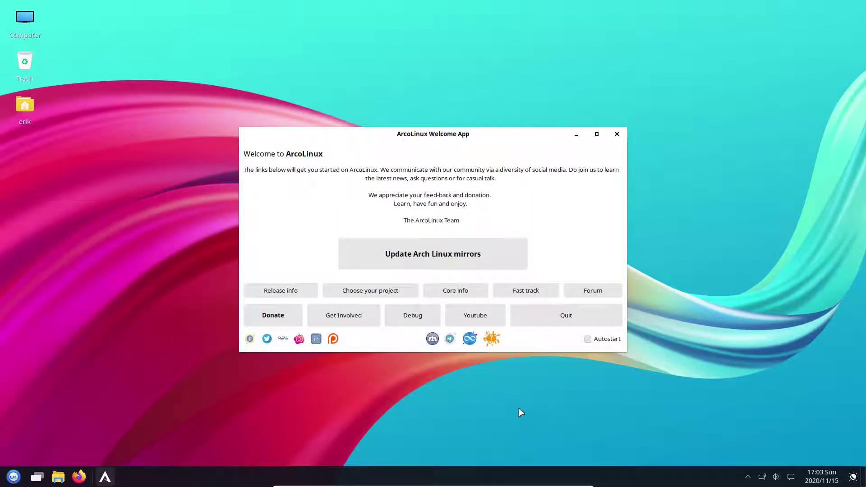
left_click(570, 319)
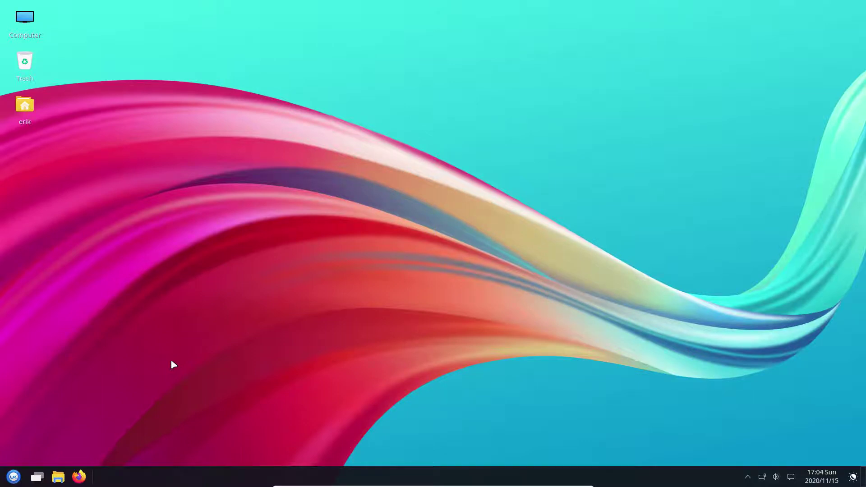
left_click(13, 477)
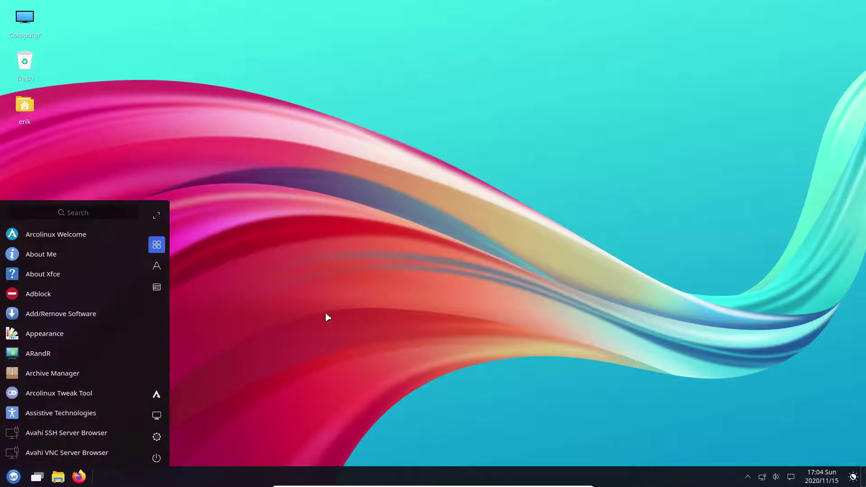
Step: Open a Termite terminal and run the glances system monitor
left_click(341, 307)
key("ctrl+alt+t")
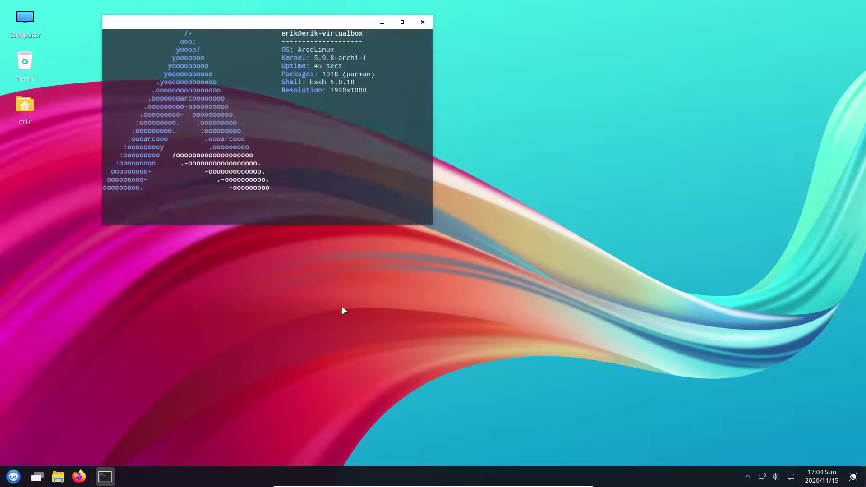
type("glänces")
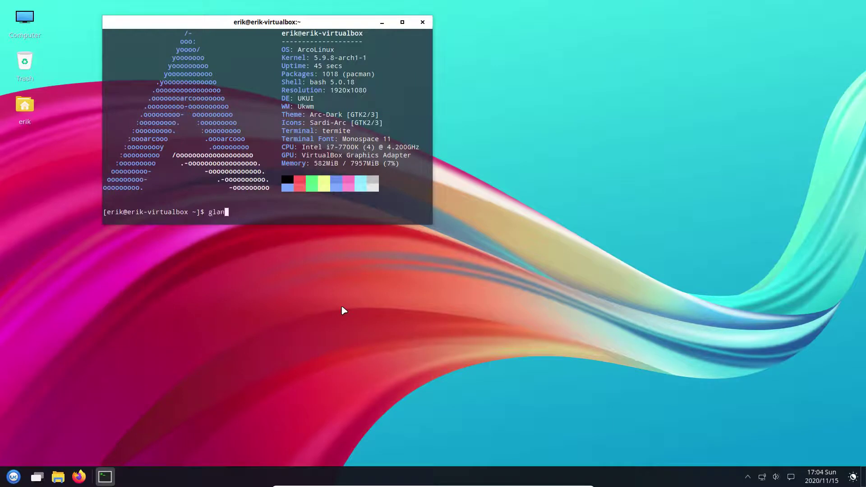
key("Return")
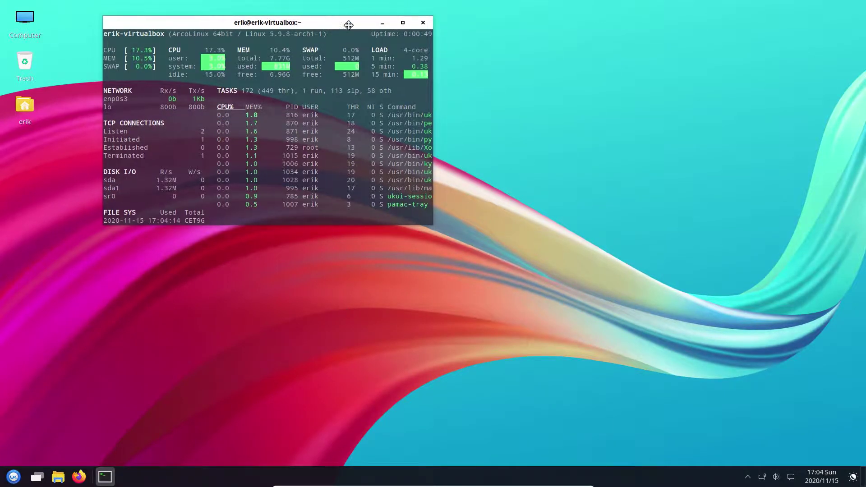
Step: Move the glances window right, make it wider and taller, then close it
left_click_drag(329, 22, 568, 47)
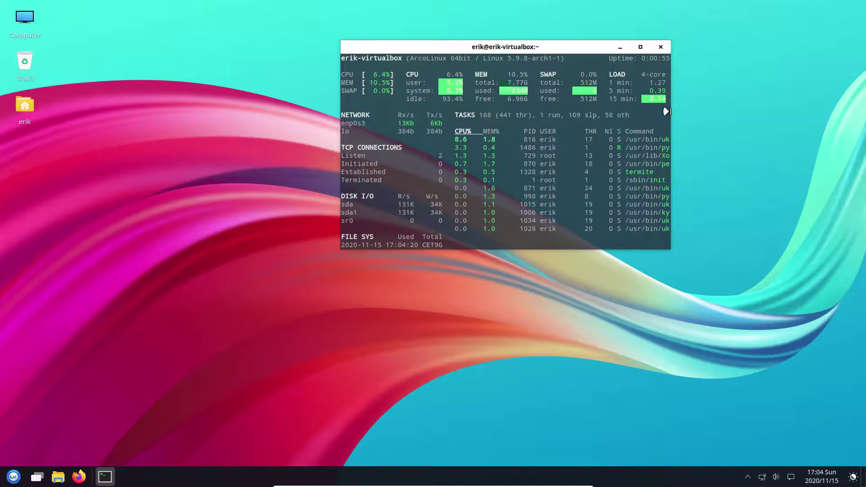
left_click_drag(667, 110, 758, 115)
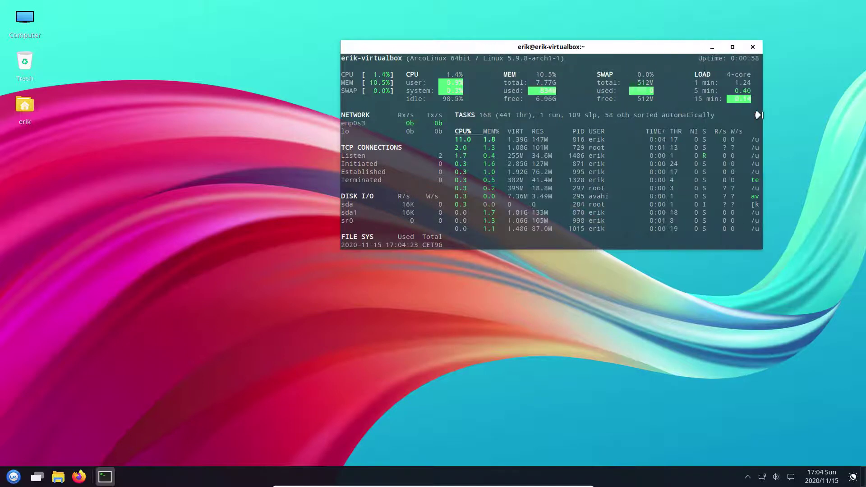
left_click_drag(567, 267, 564, 388)
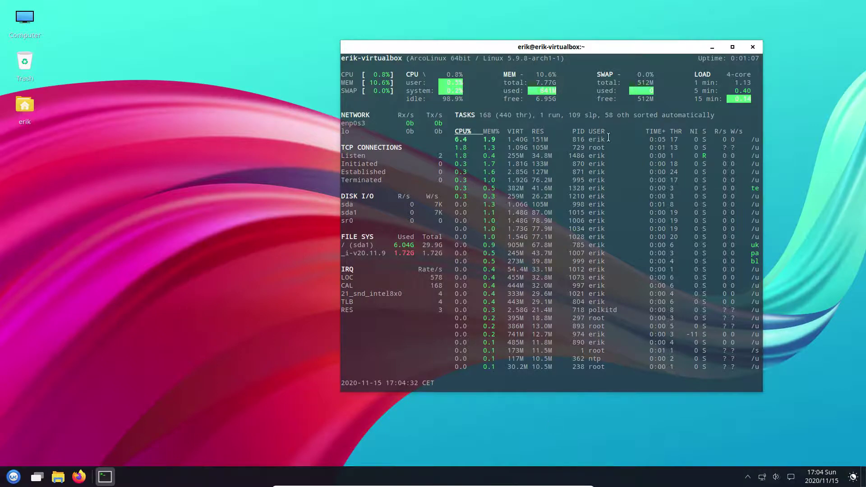
left_click(753, 48)
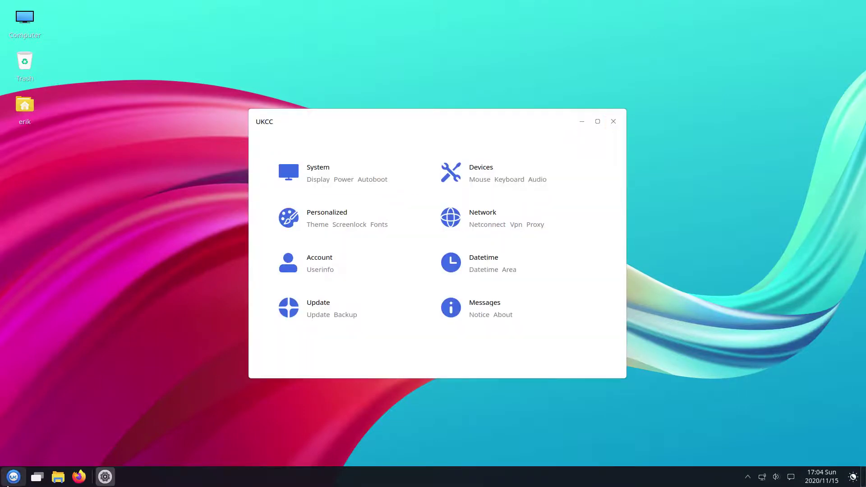
Step: Open UKCC's Personalized settings, move the window up-left and make it taller, then select Theme
left_click(14, 476)
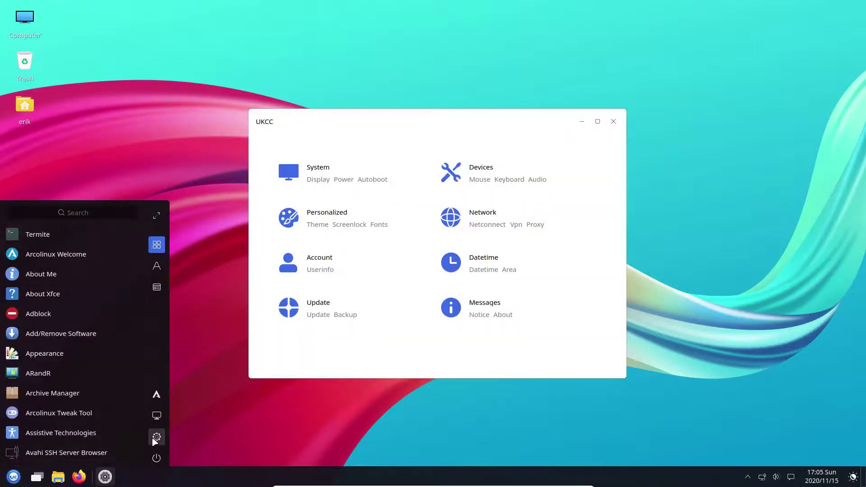
left_click(373, 427)
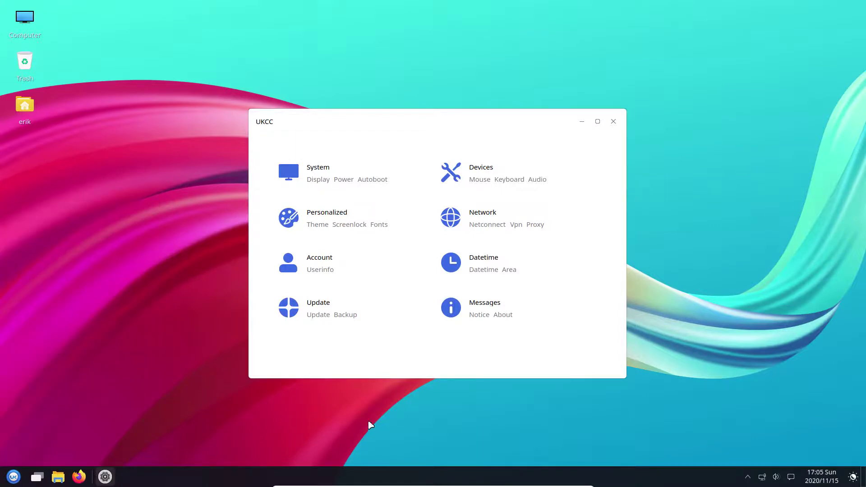
left_click(332, 226)
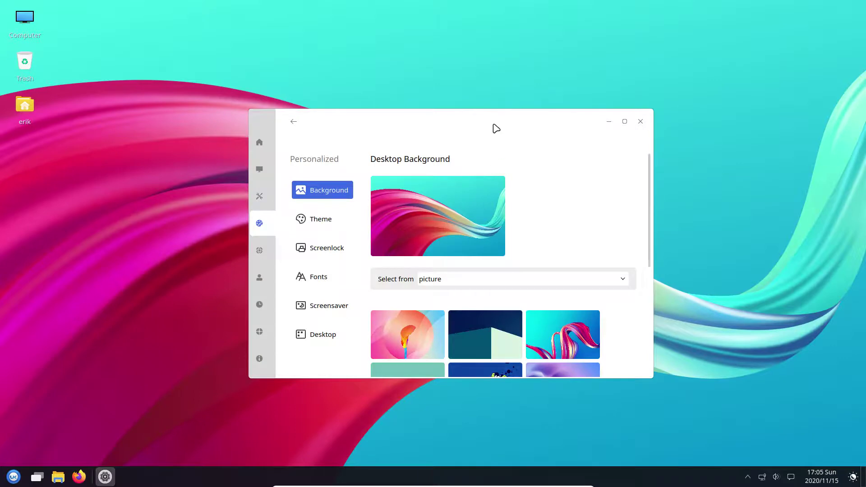
left_click_drag(474, 112, 425, 24)
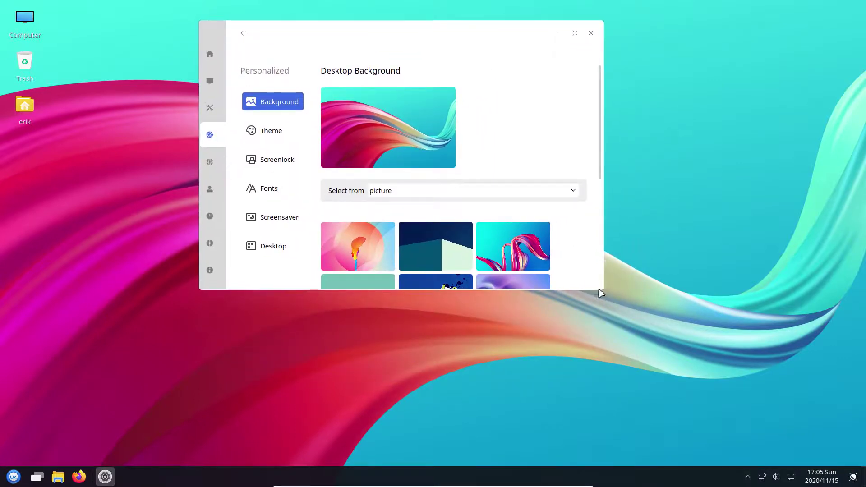
left_click_drag(601, 290, 595, 441)
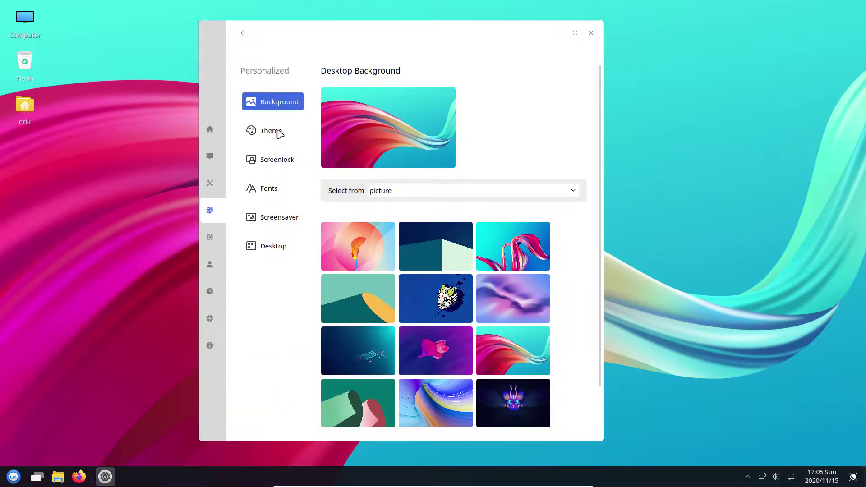
left_click(280, 134)
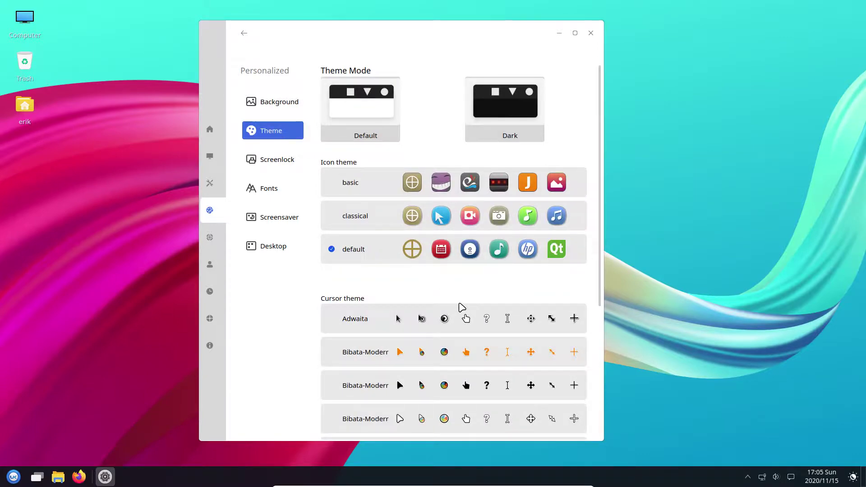
Step: Try the classical and basic icon themes, revert to default, and widen the UKCC window
scroll(461, 308, "down", 5)
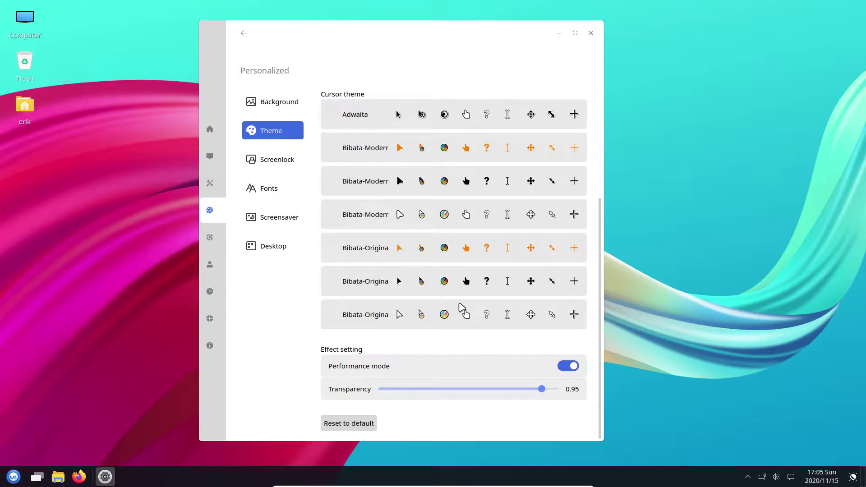
scroll(462, 308, "up", 5)
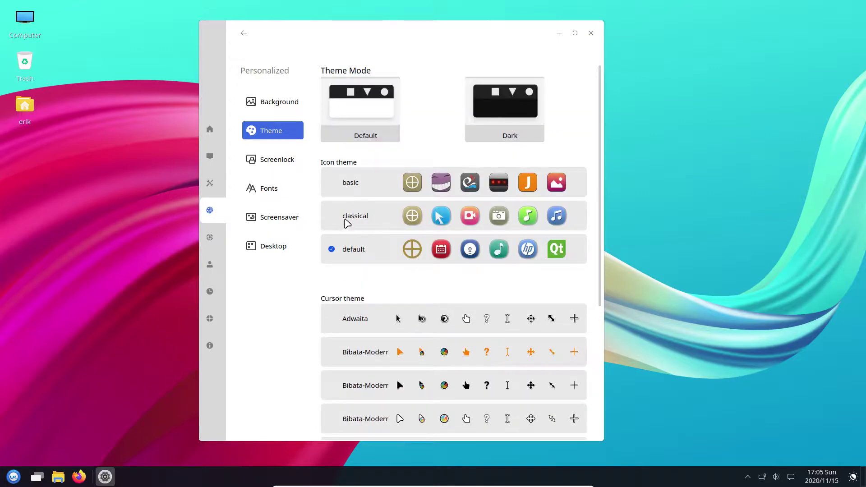
left_click(349, 219)
left_click(349, 194)
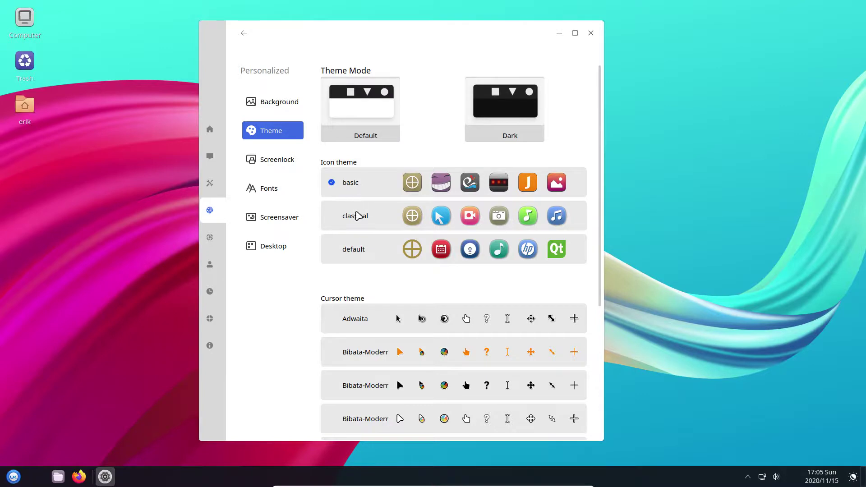
left_click(351, 249)
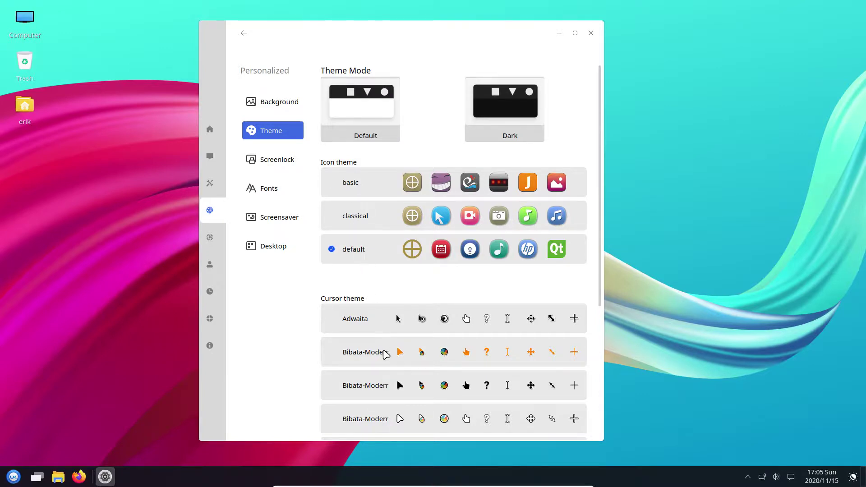
scroll(383, 354, "down", 1)
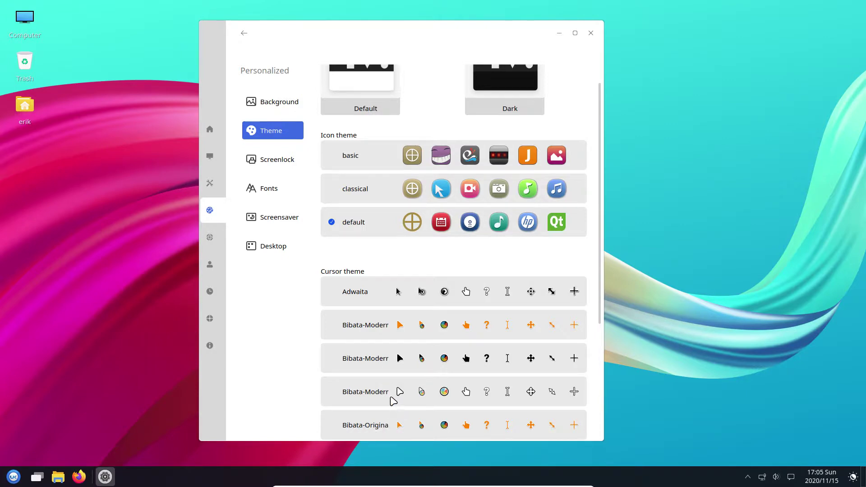
left_click_drag(603, 282, 692, 282)
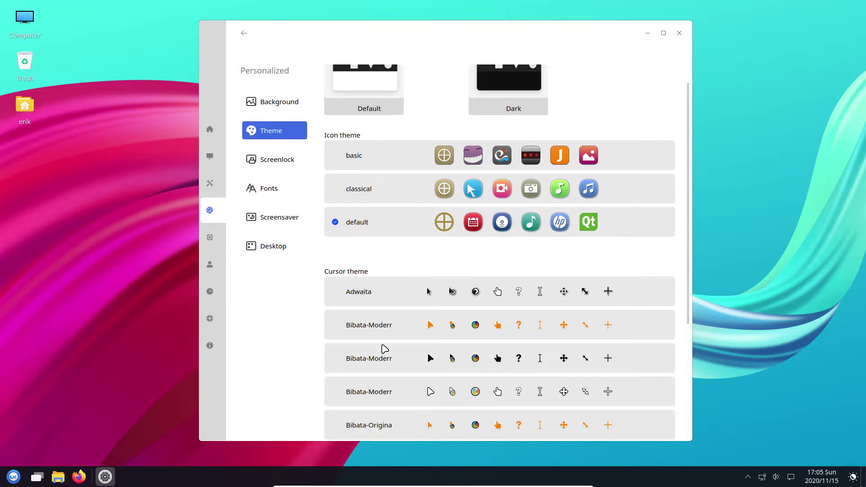
Step: Browse the Screenlock, Fonts, Screensaver and Desktop pages, then close UKCC
scroll(384, 349, "down", 4)
left_click(283, 167)
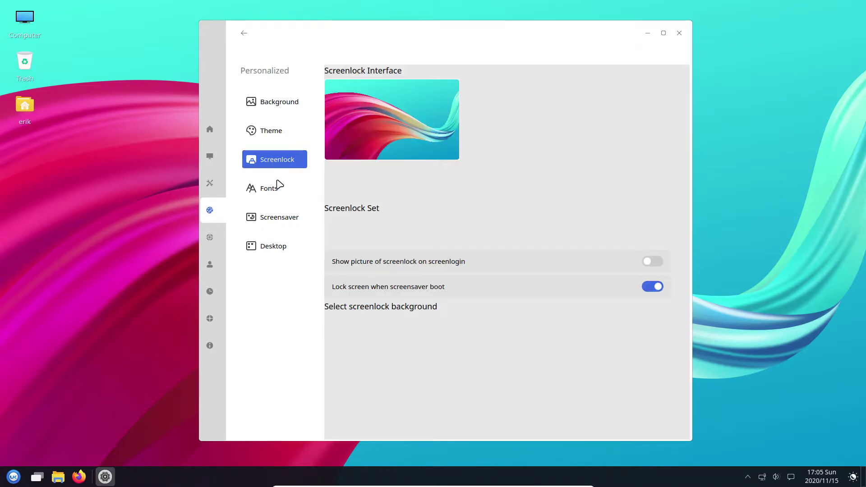
left_click(276, 197)
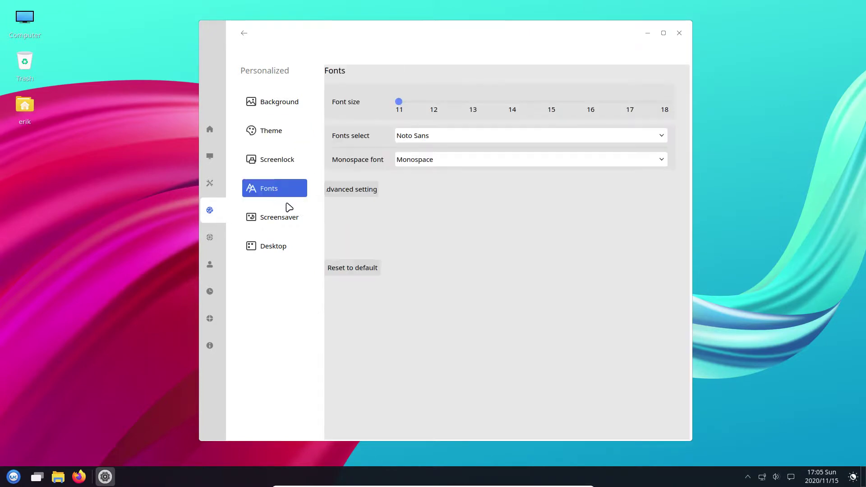
left_click(284, 221)
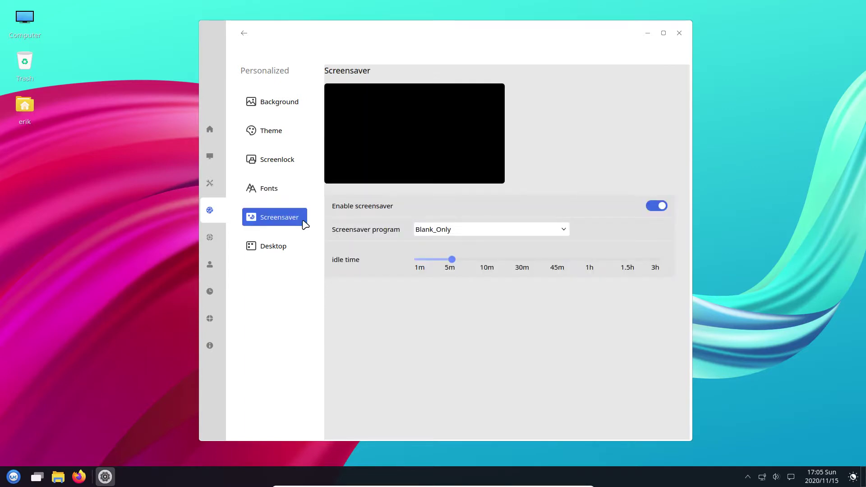
left_click(275, 249)
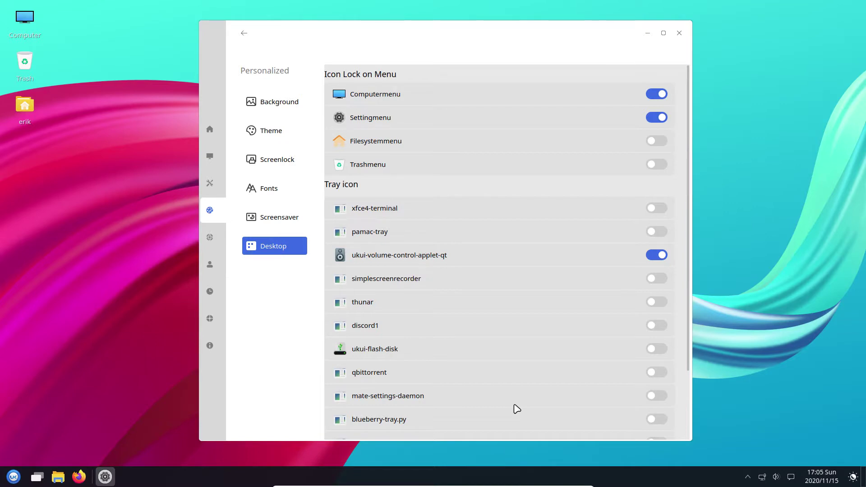
left_click(678, 32)
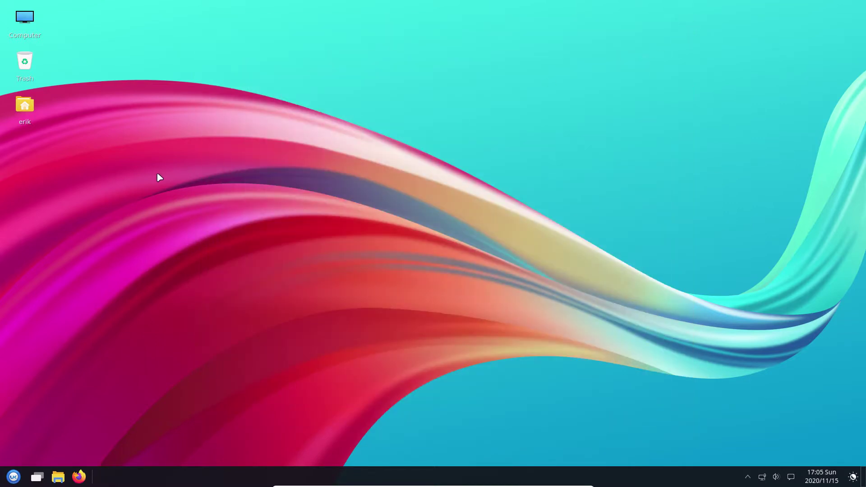